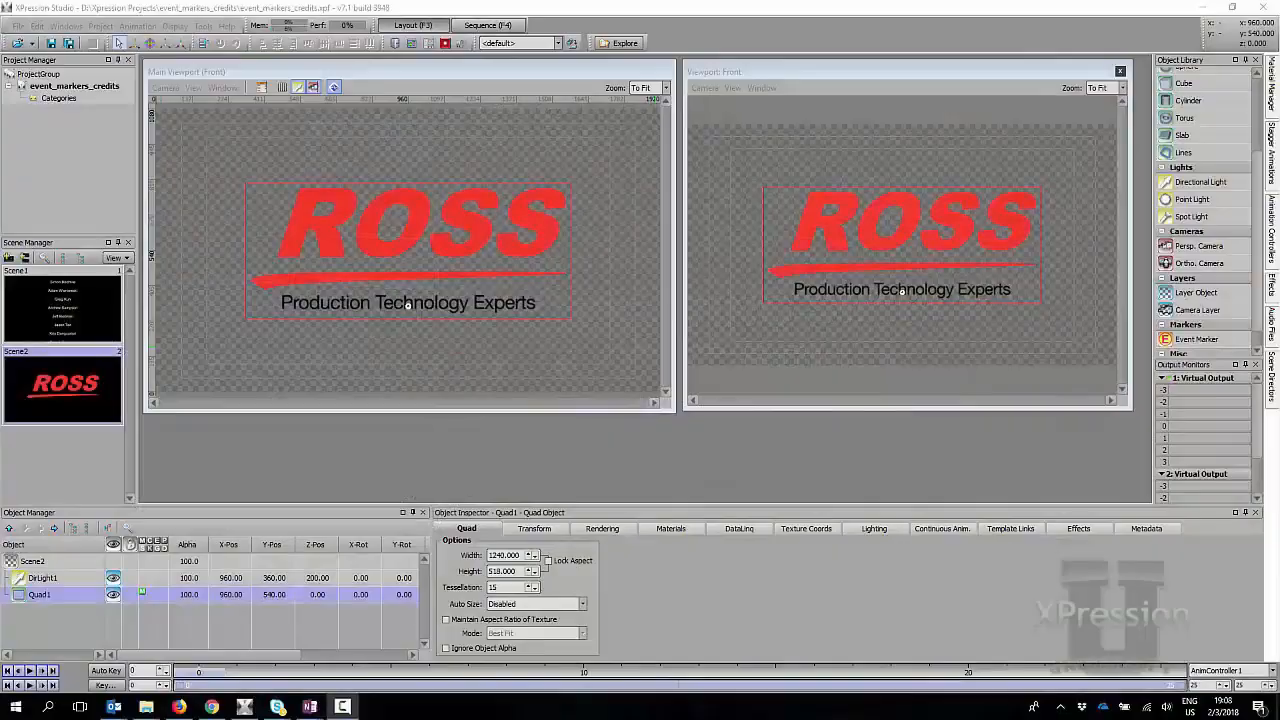
Create a new group in the sequencer and add Scene1 and Scene2 to it as take items, credits first
left_click(86, 295)
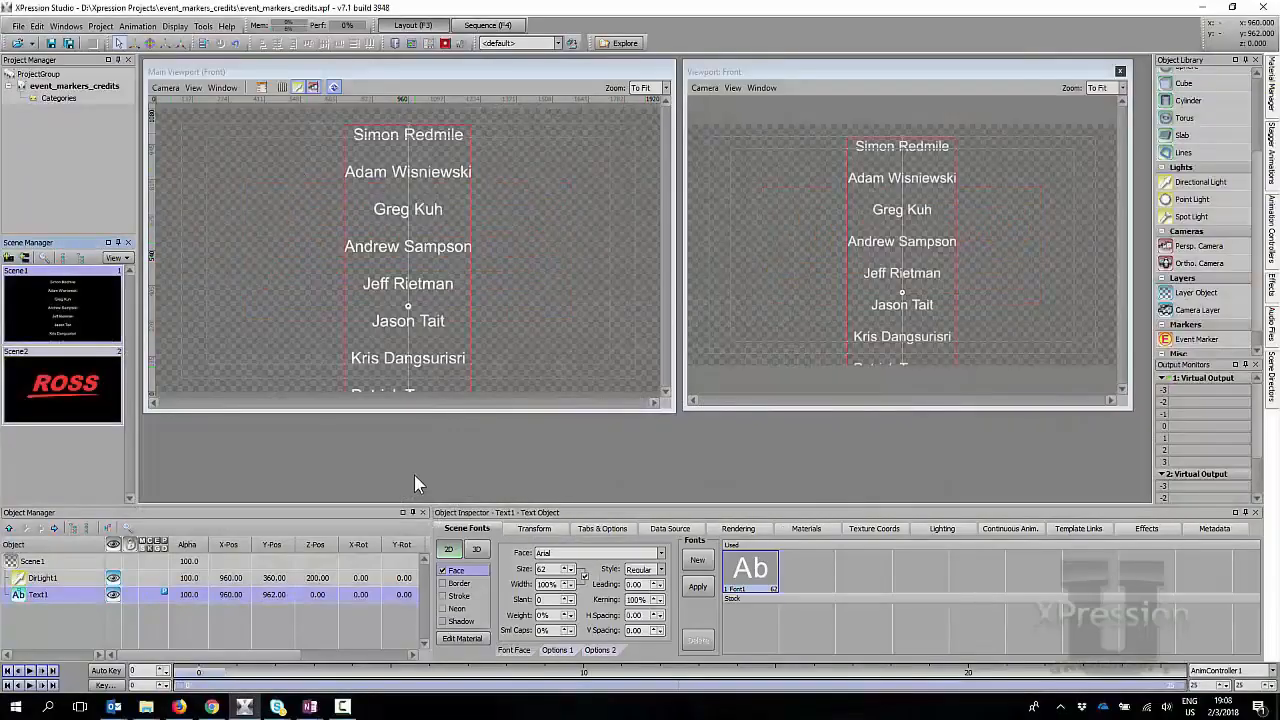
left_click(97, 378)
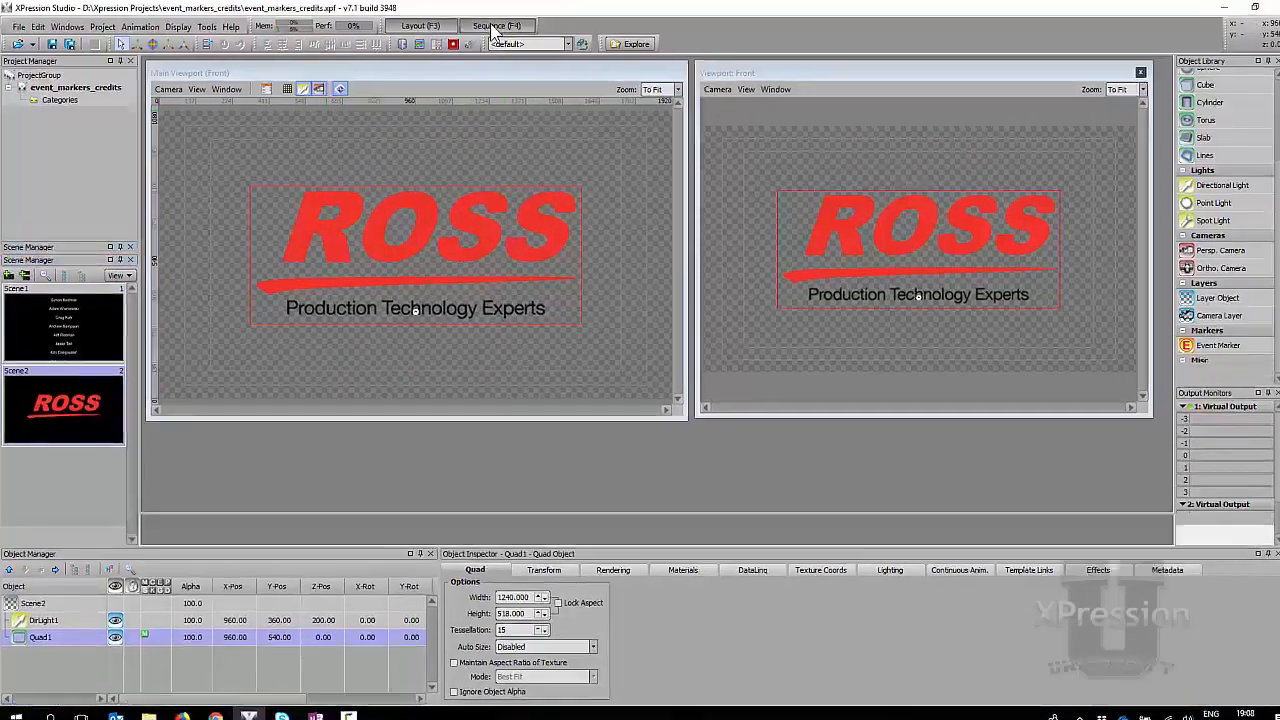
left_click(481, 24)
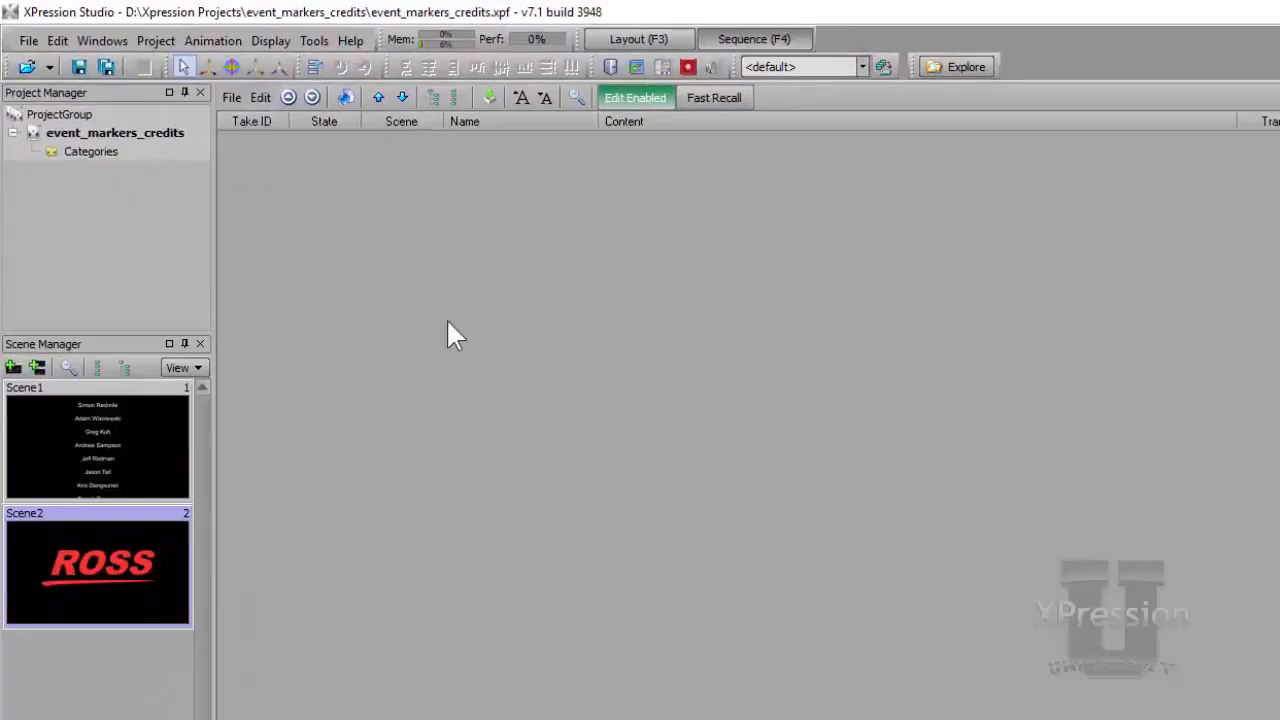
right_click(446, 318)
left_click(471, 333)
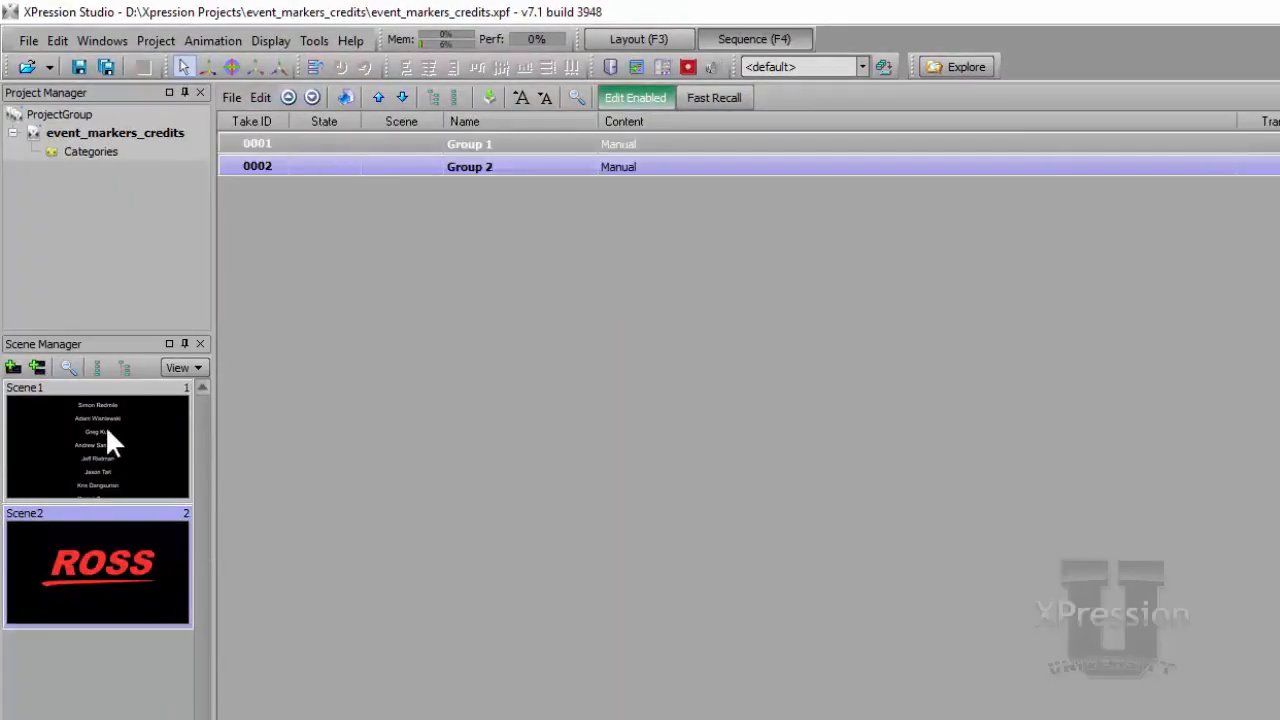
left_click_drag(96, 468, 440, 316)
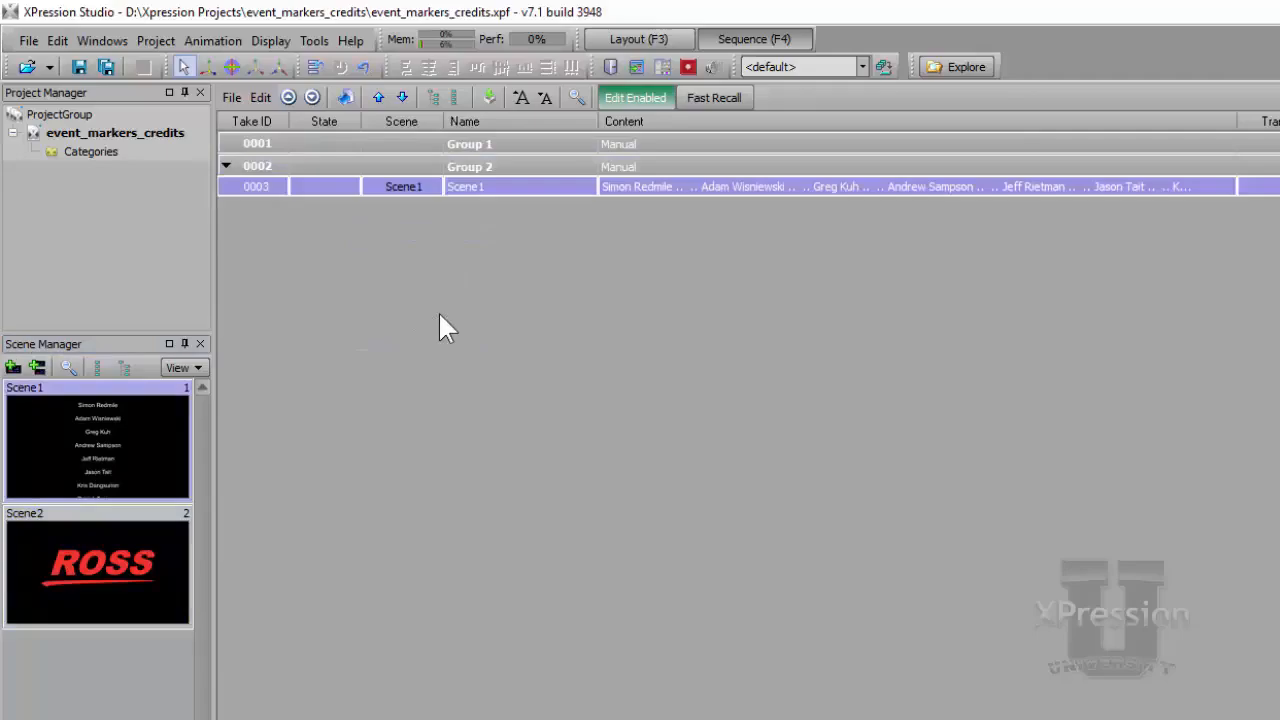
left_click_drag(63, 613, 476, 362)
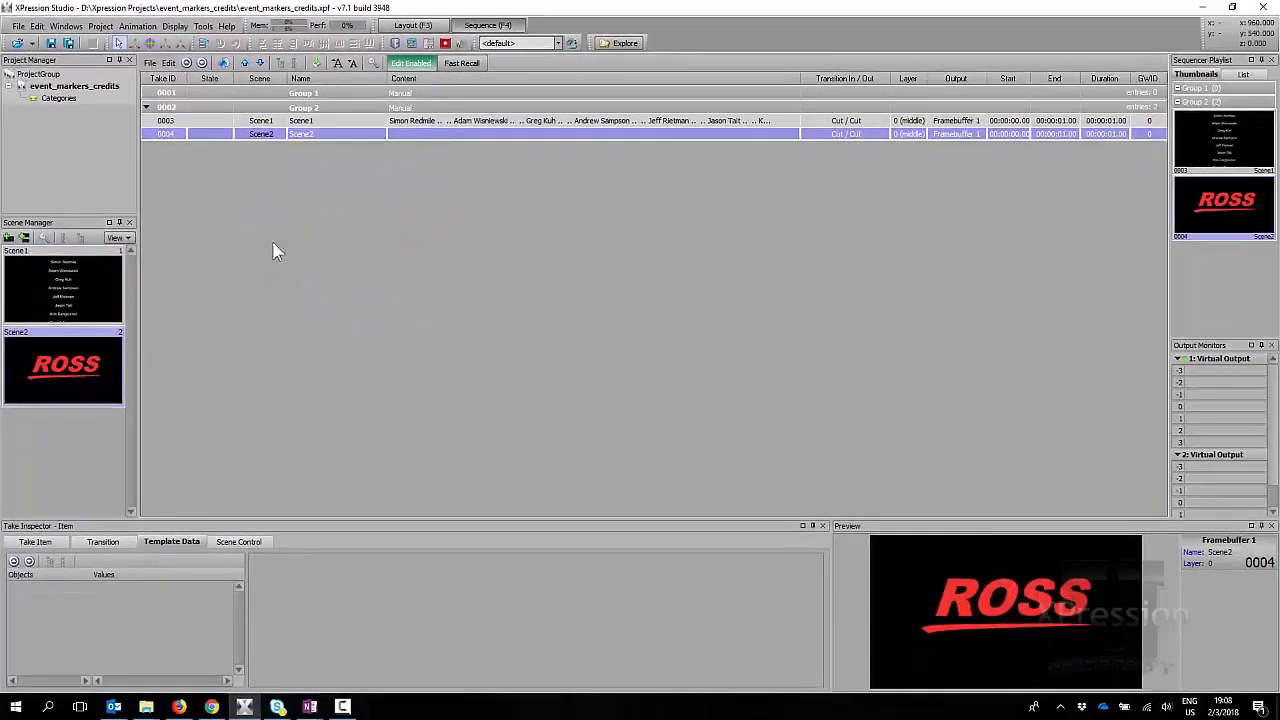
Set the playout mode of Group 2 to Roll / Crawl with a duration speed of 8
left_click(267, 109)
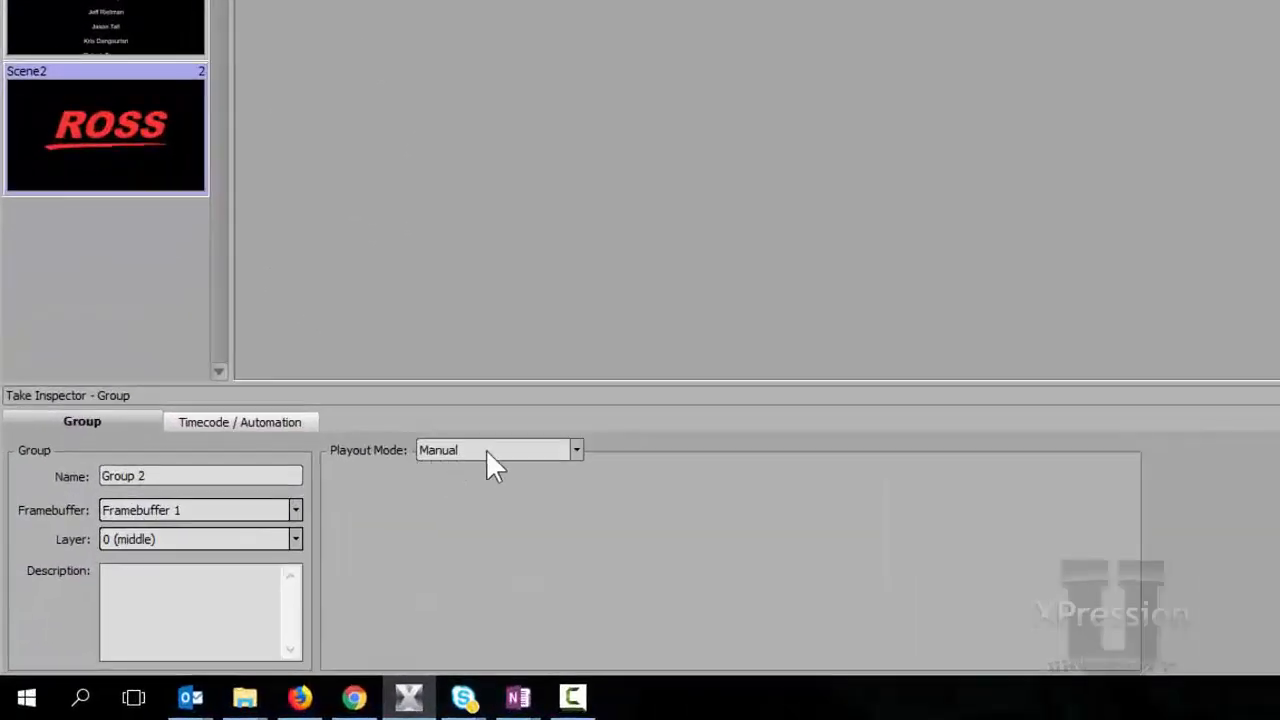
left_click(483, 452)
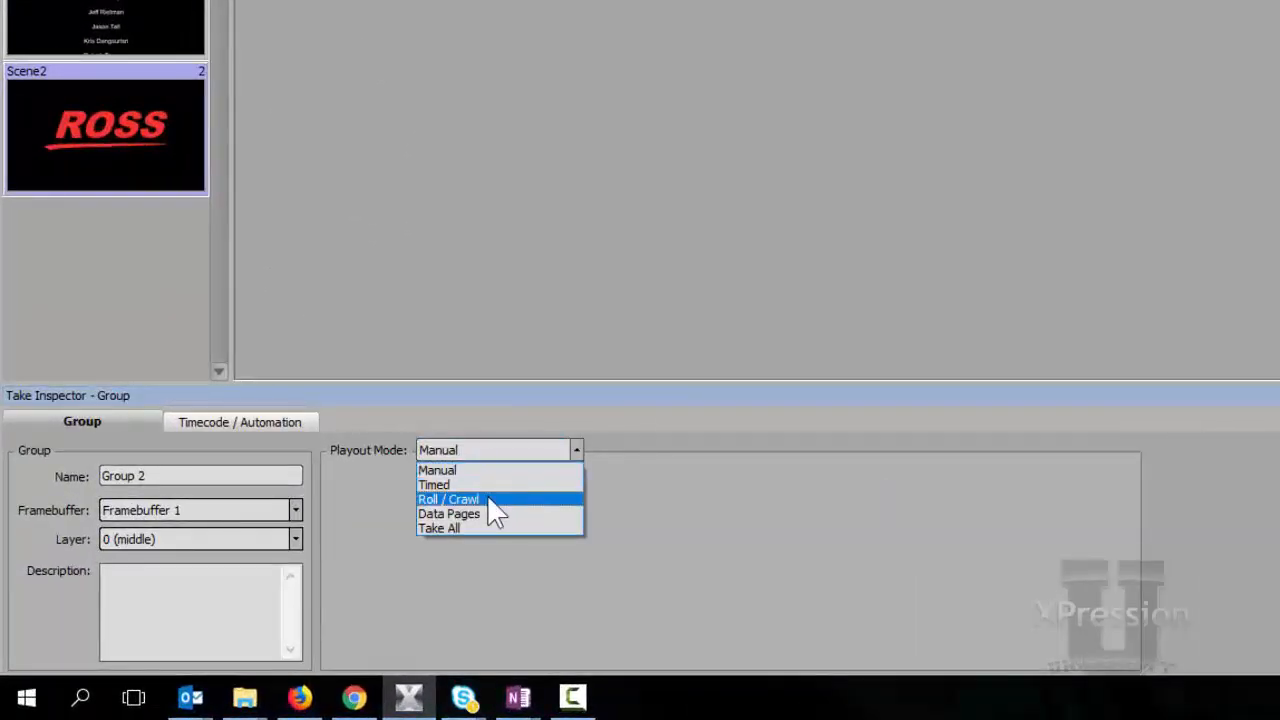
left_click(489, 502)
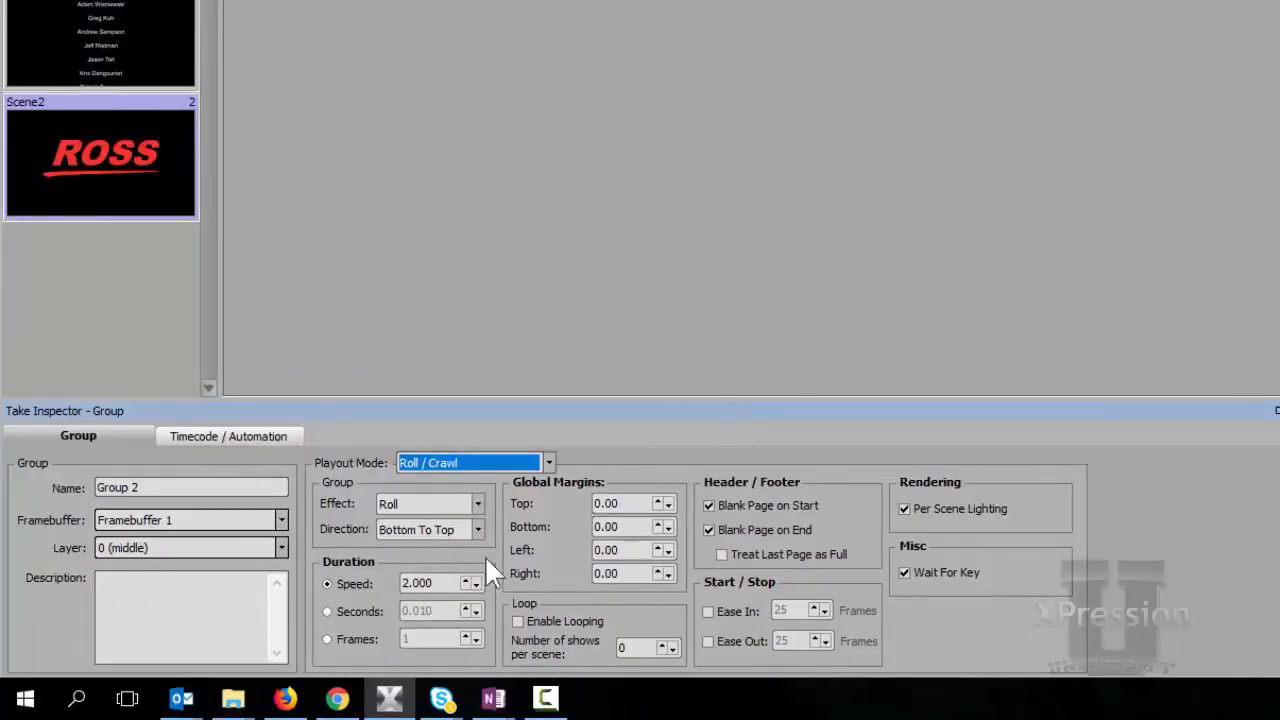
double_click(455, 580)
type("8")
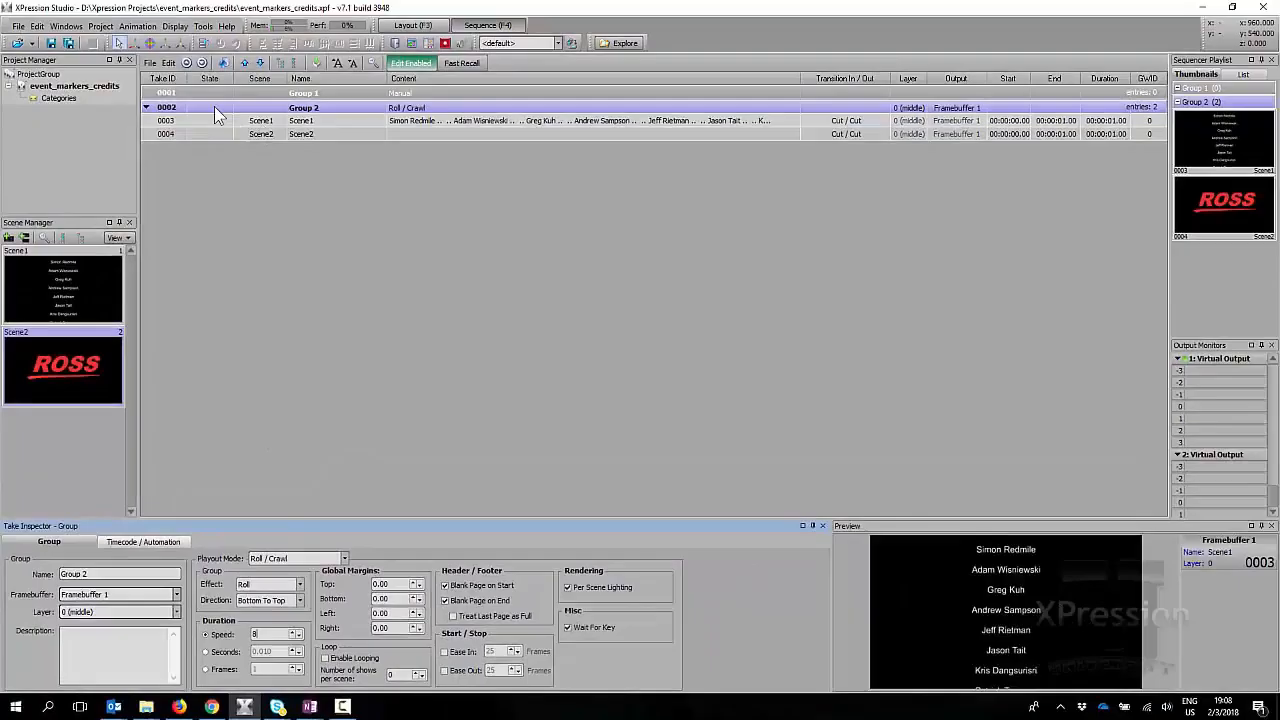
Play the Group 2 roll through in the virtual output, starting it at the key prompt, and close the output window
double_click(214, 106)
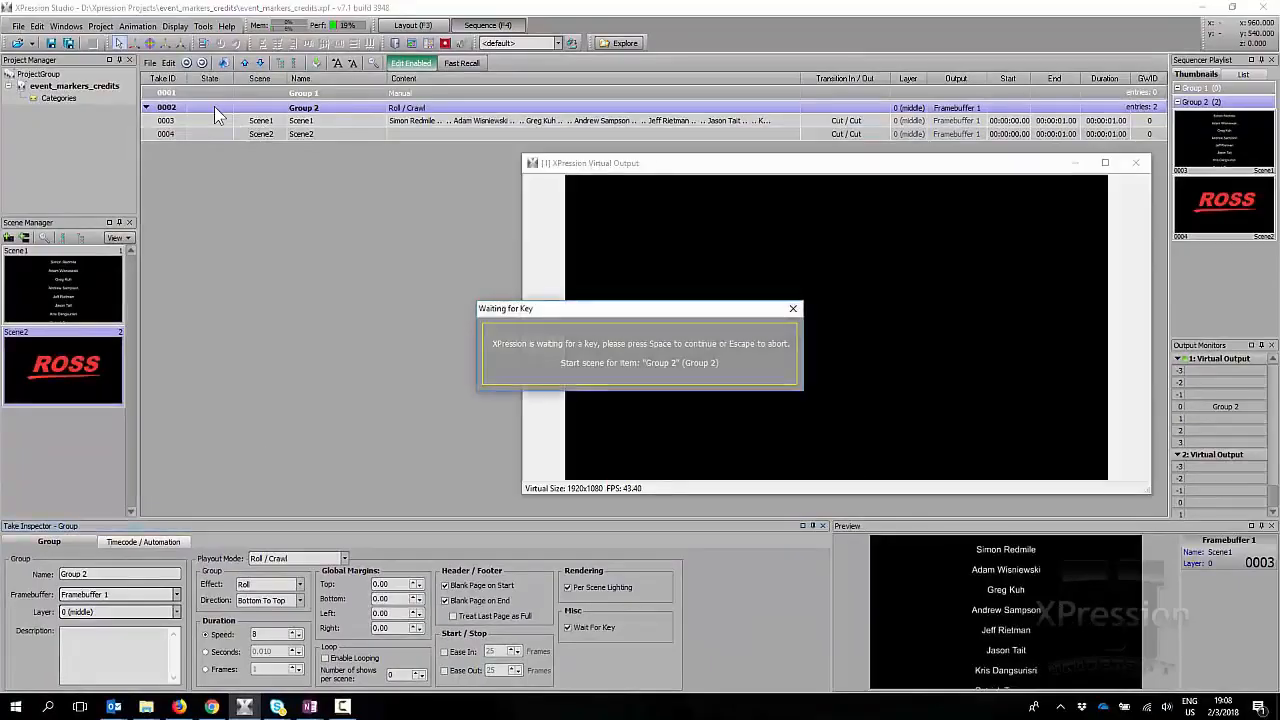
key("space")
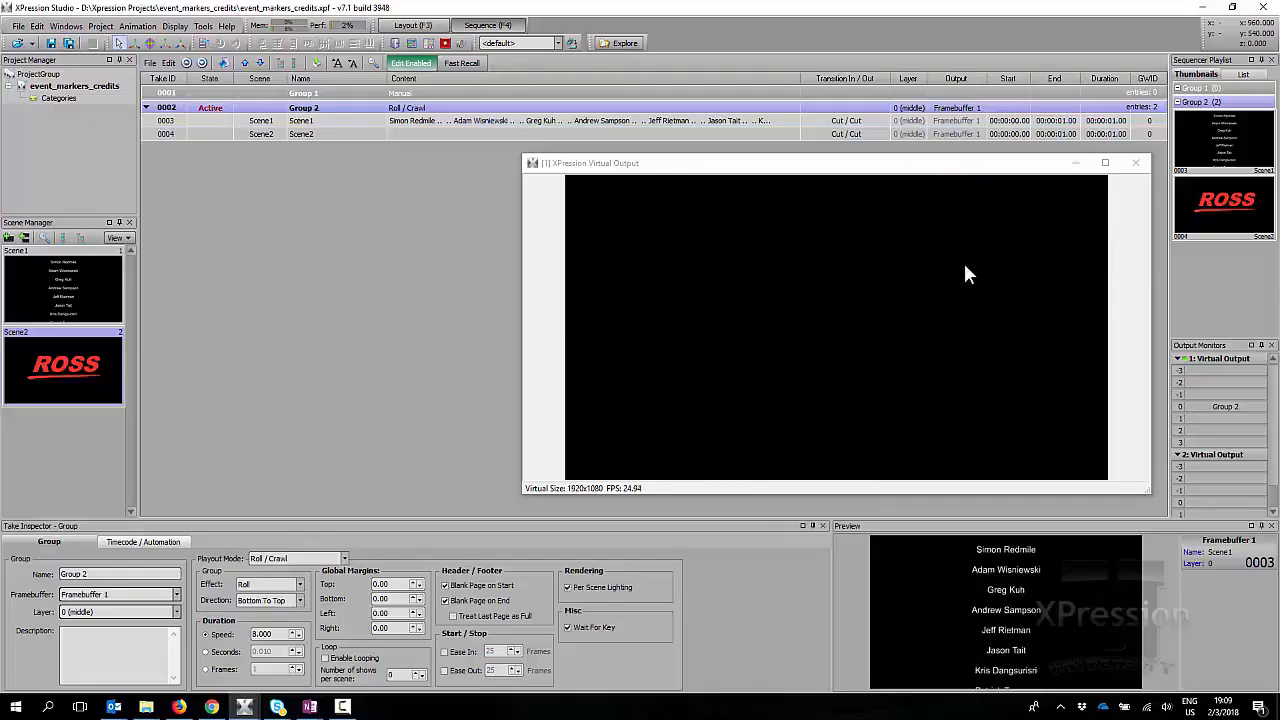
left_click(1135, 162)
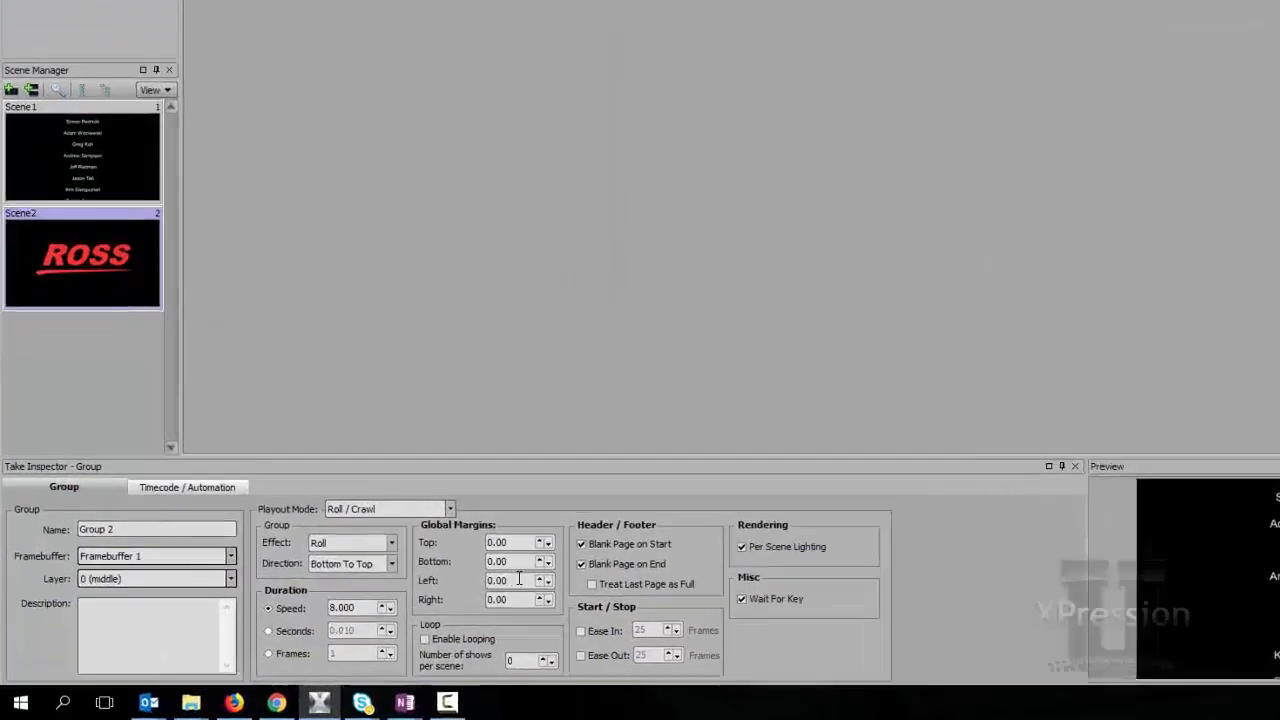
Set the bottom global margin of Group 2 to 1000 and play the roll to check the spacing between scenes
double_click(519, 578)
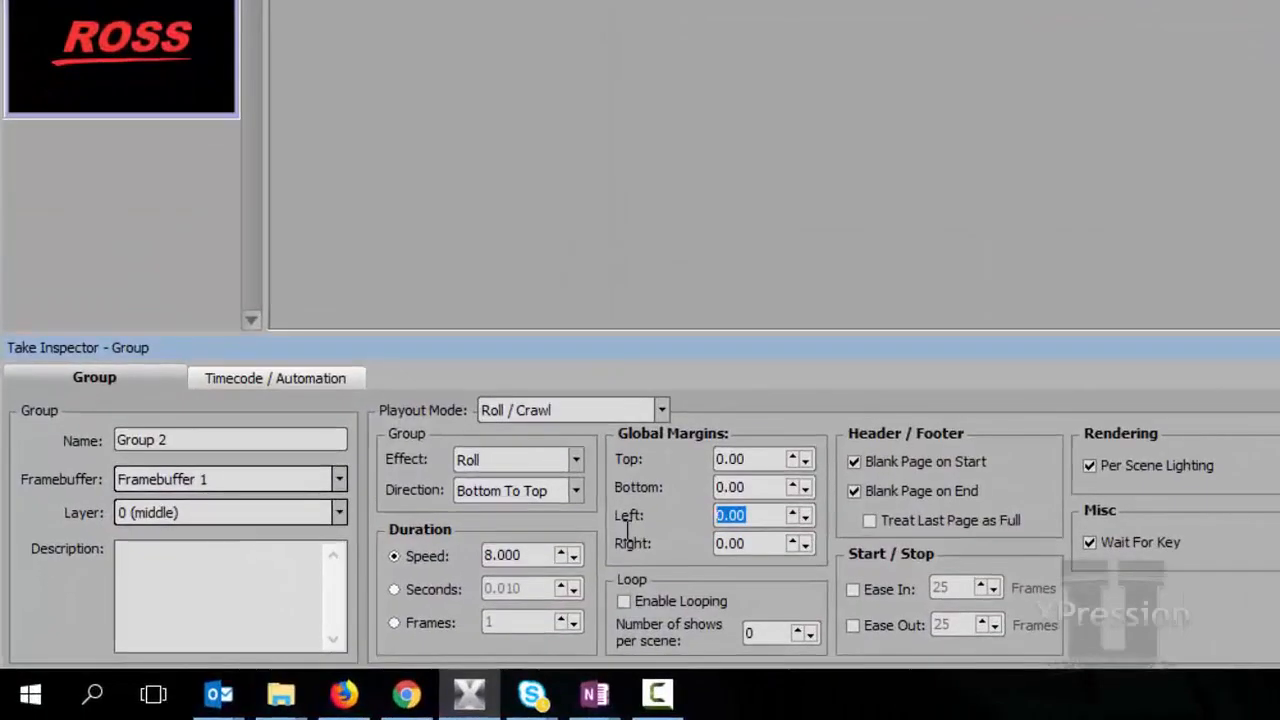
double_click(652, 484)
type("1000")
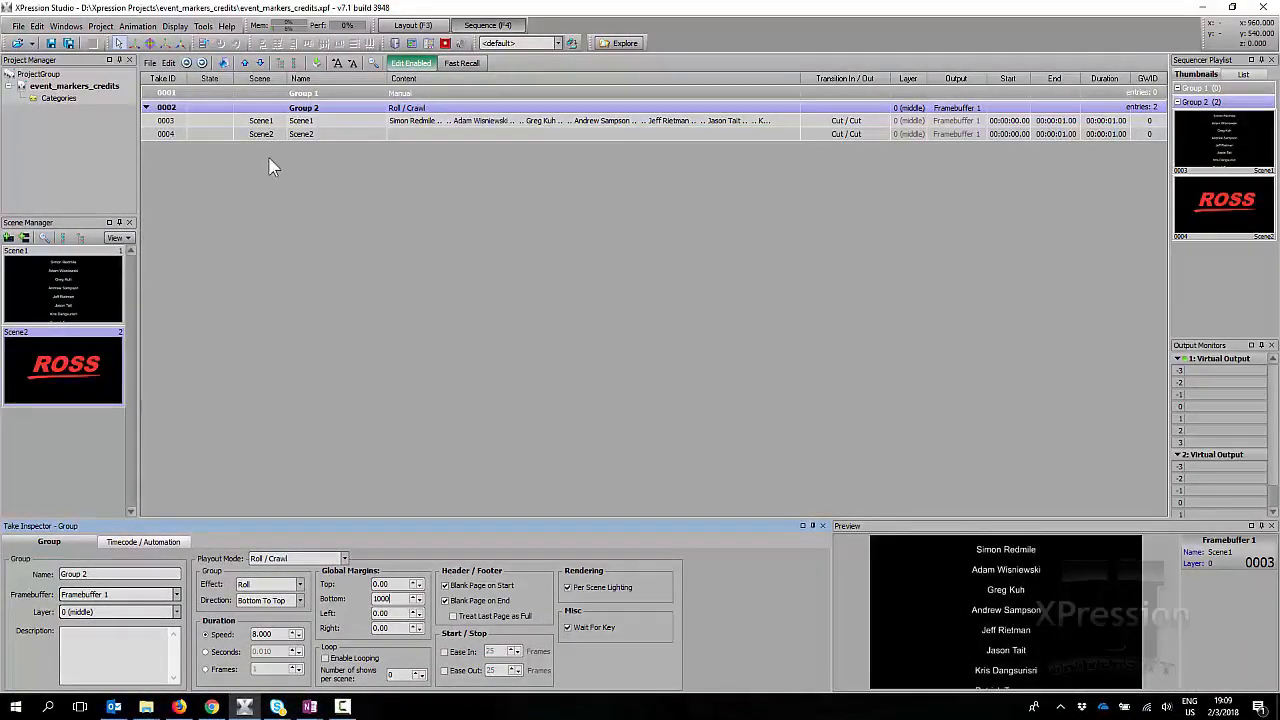
double_click(213, 108)
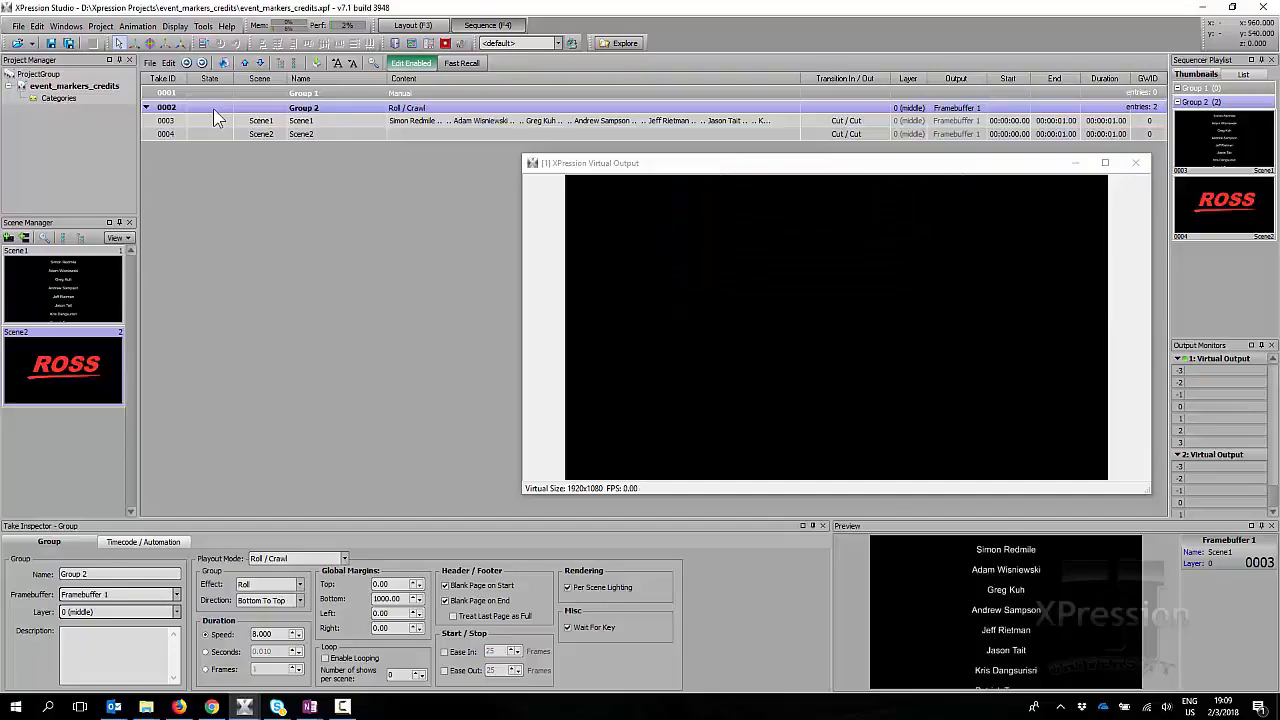
left_click(1135, 162)
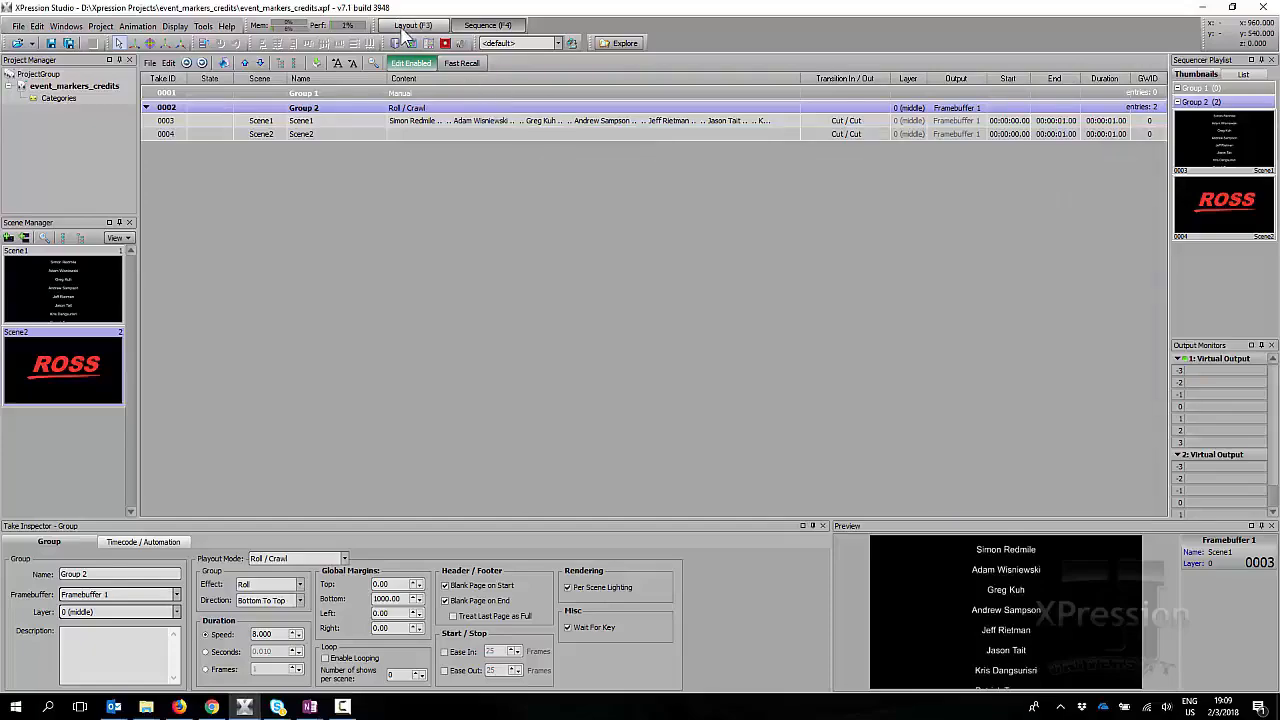
Add an event marker to the ROSS logo scene in the layout and make it change the speed to 0
left_click(404, 30)
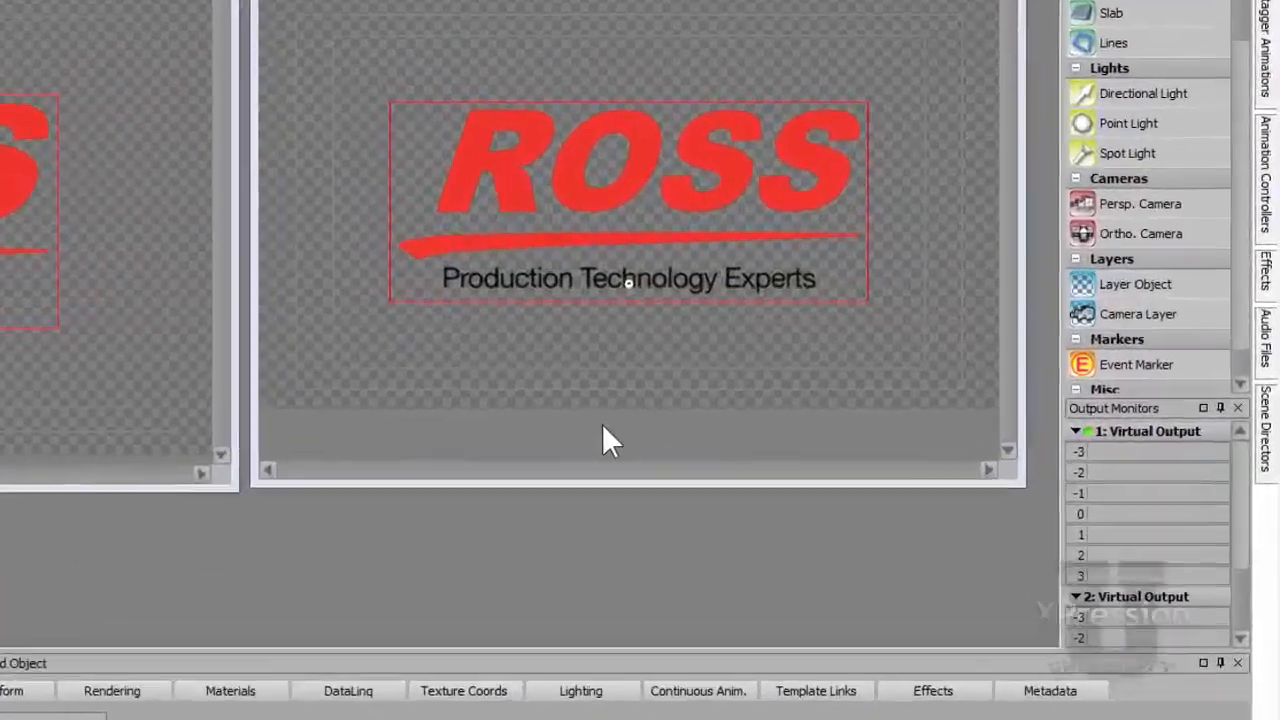
double_click(1110, 365)
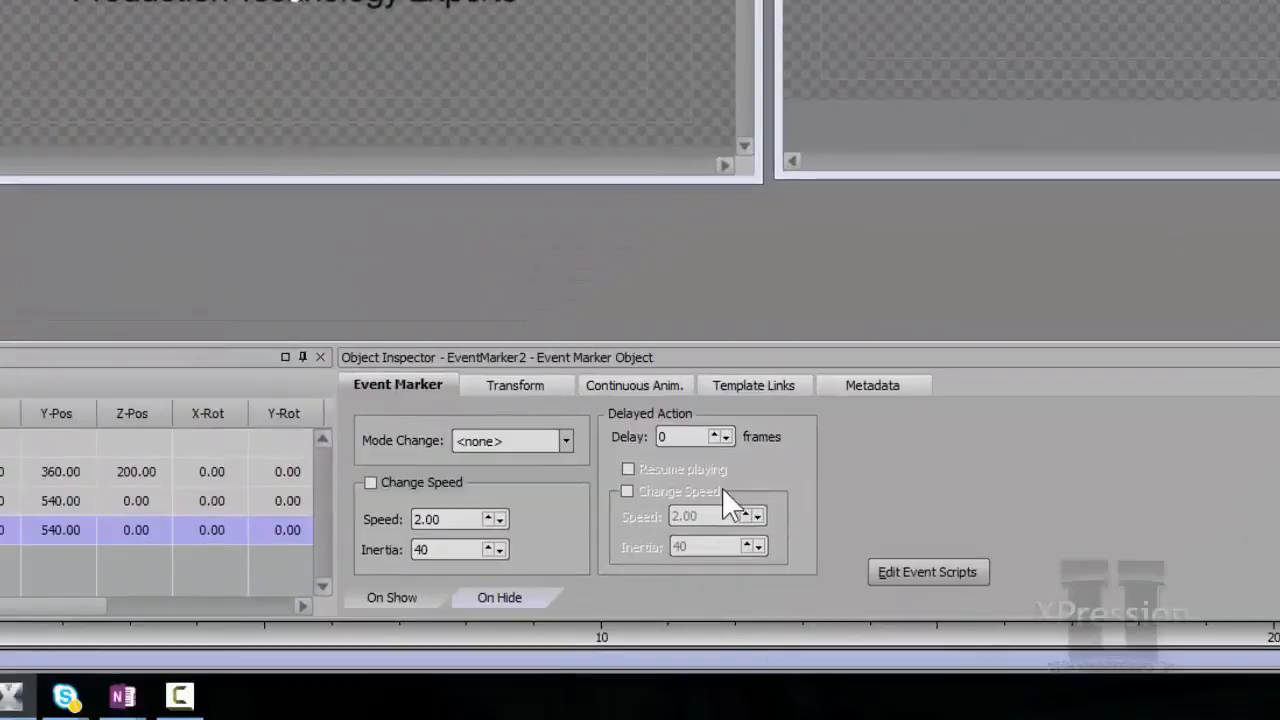
left_click(531, 446)
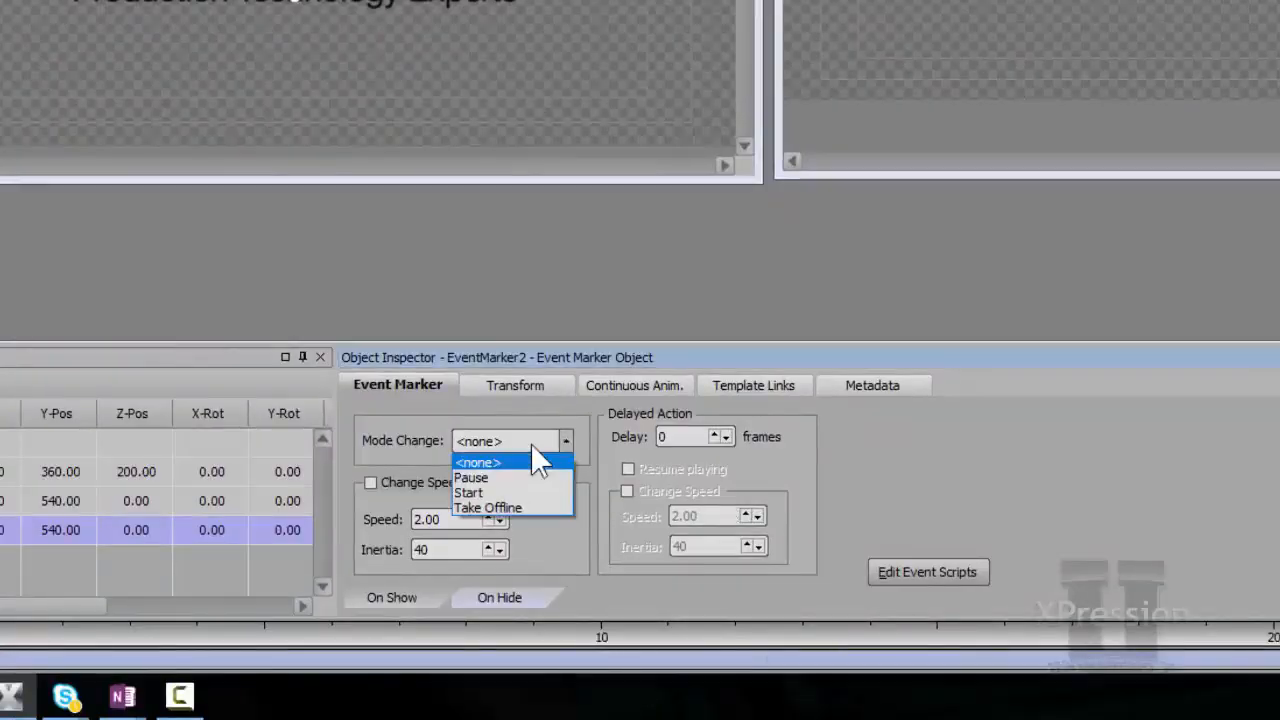
left_click(418, 426)
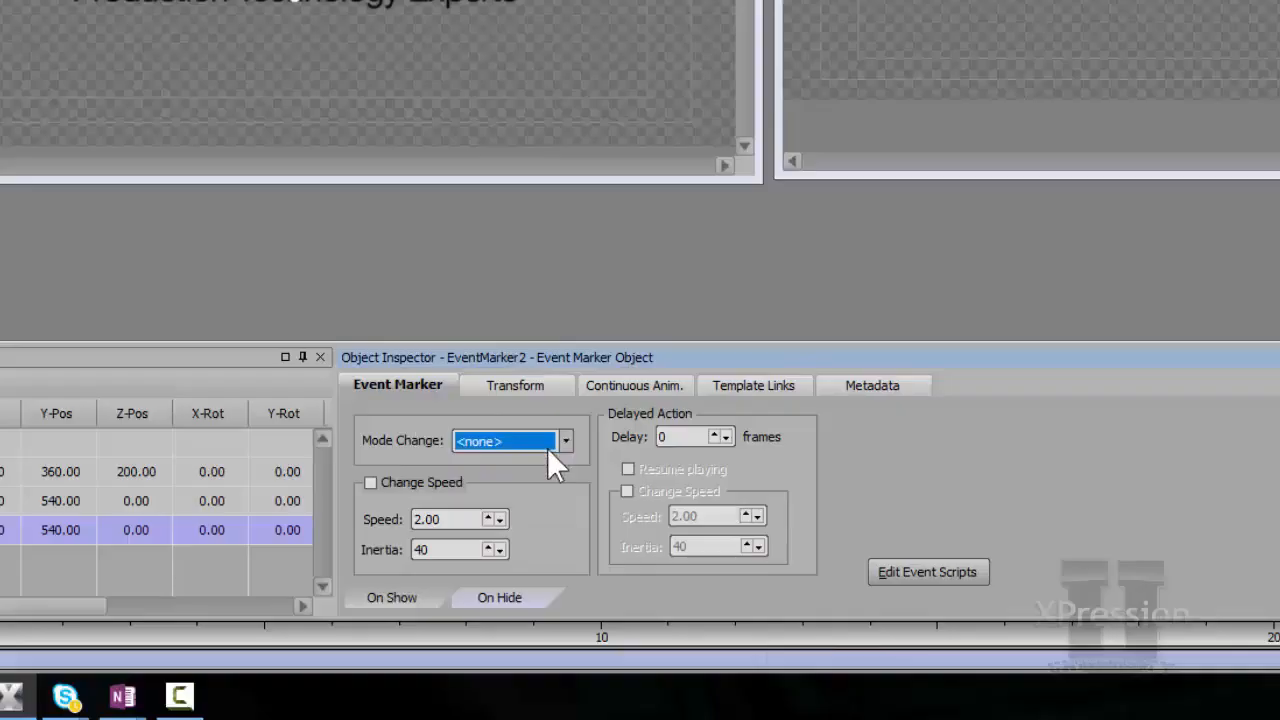
left_click(406, 486)
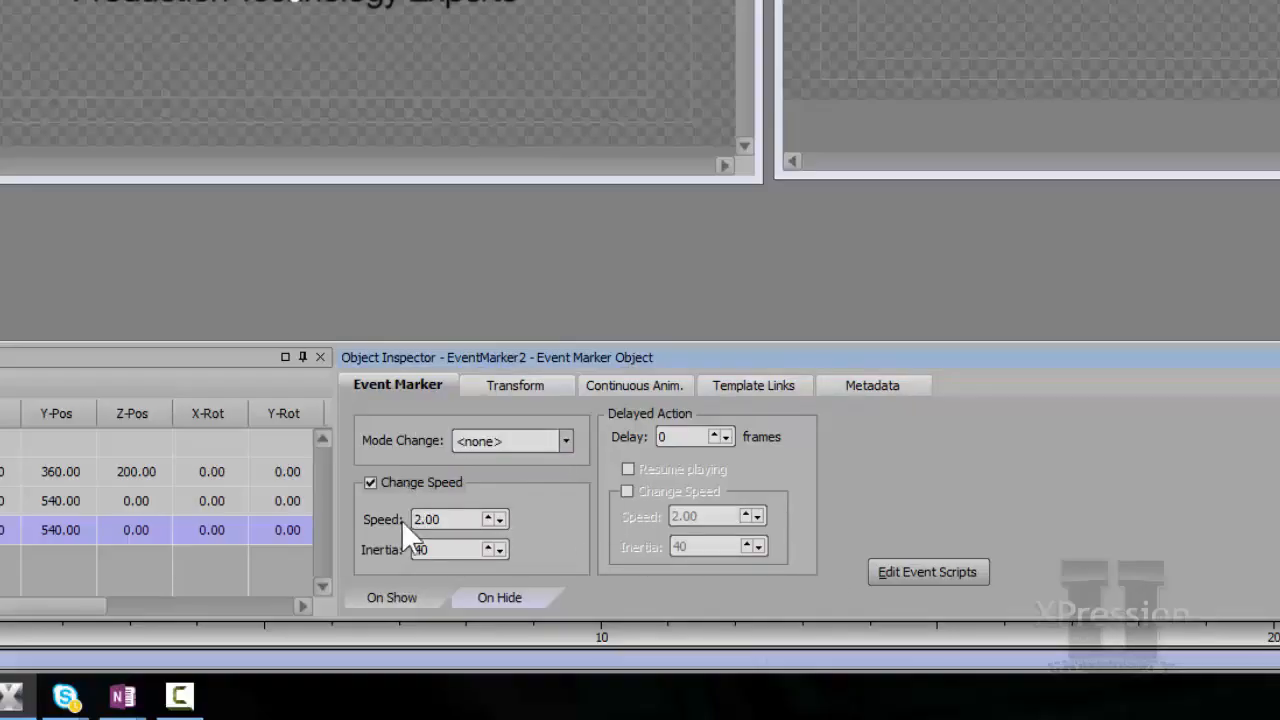
left_click_drag(455, 519, 374, 517)
type("0")
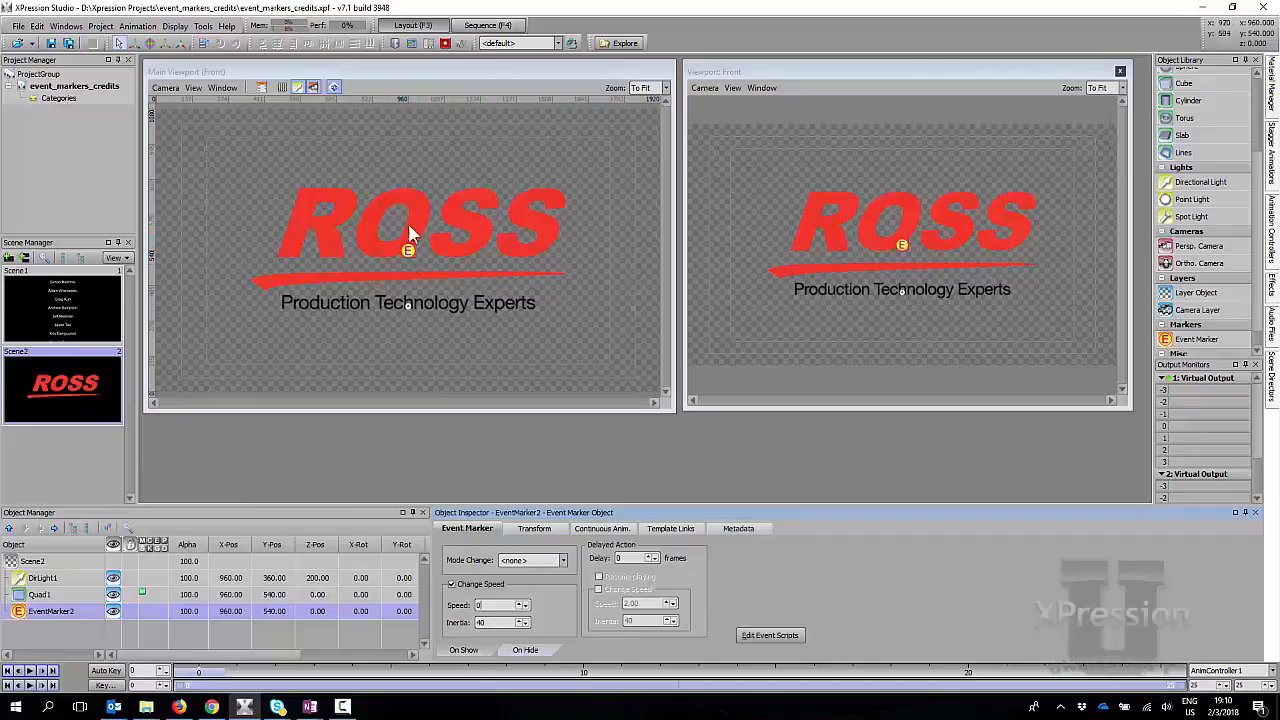
Play the Group 2 roll from the sequencer to check where the event marker stops the logo
left_click(488, 27)
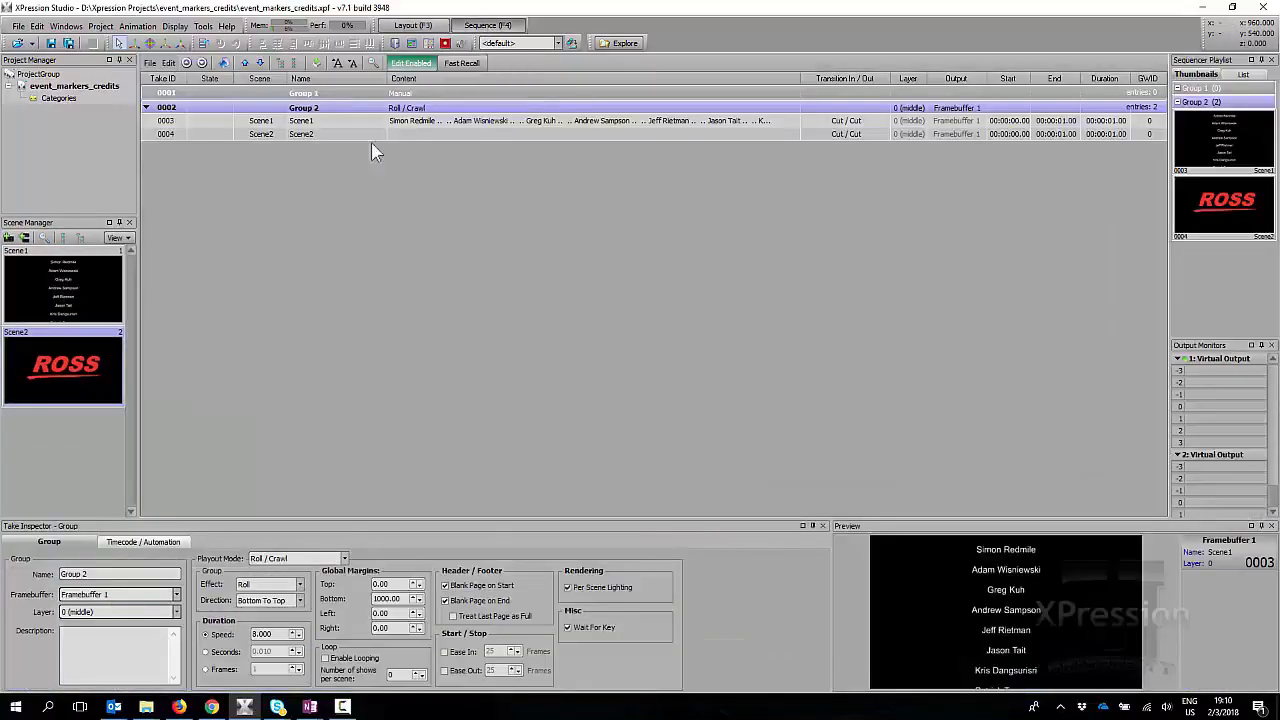
double_click(210, 115)
key("space")
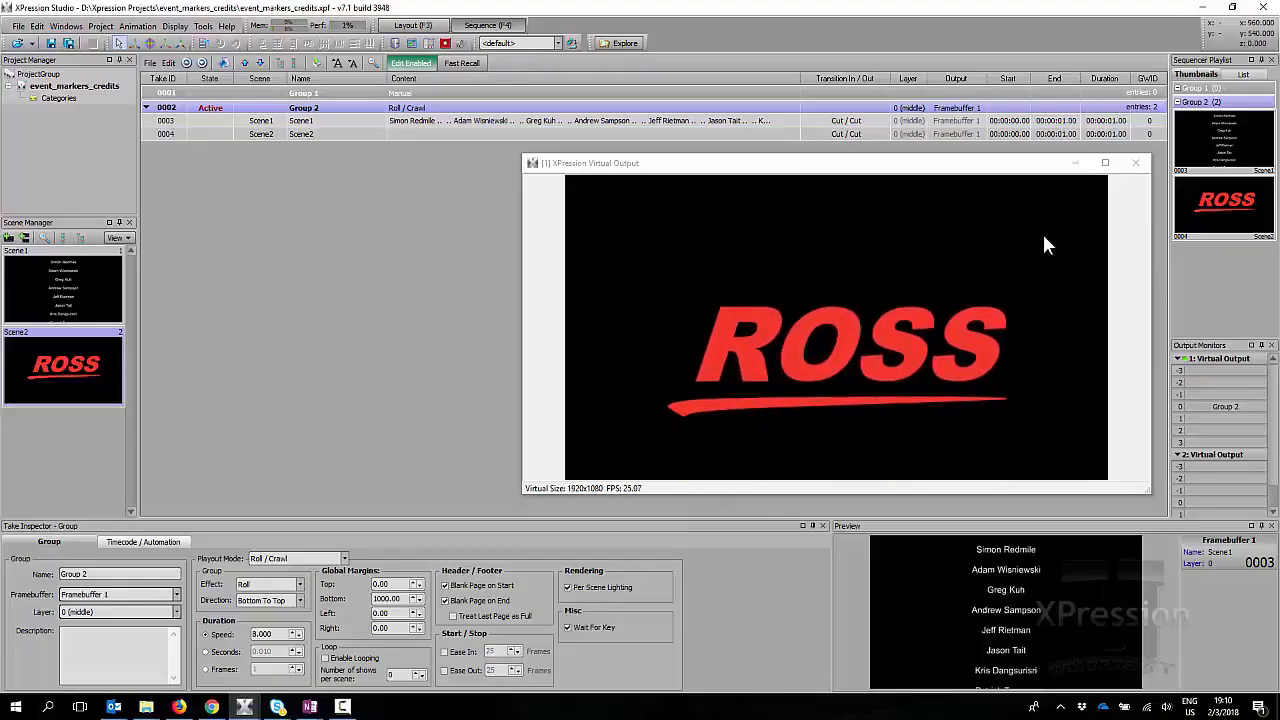
left_click(1136, 165)
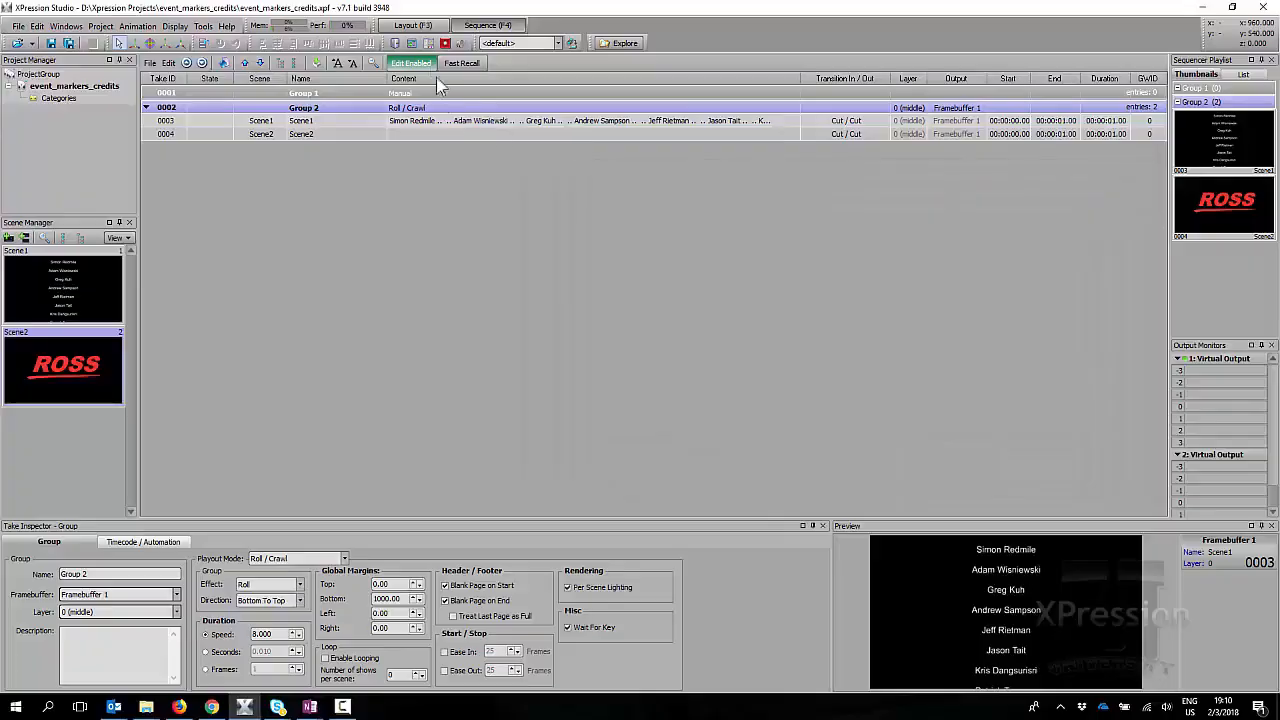
Lower the event marker in Scene2 to a Y position of about 397
left_click(425, 29)
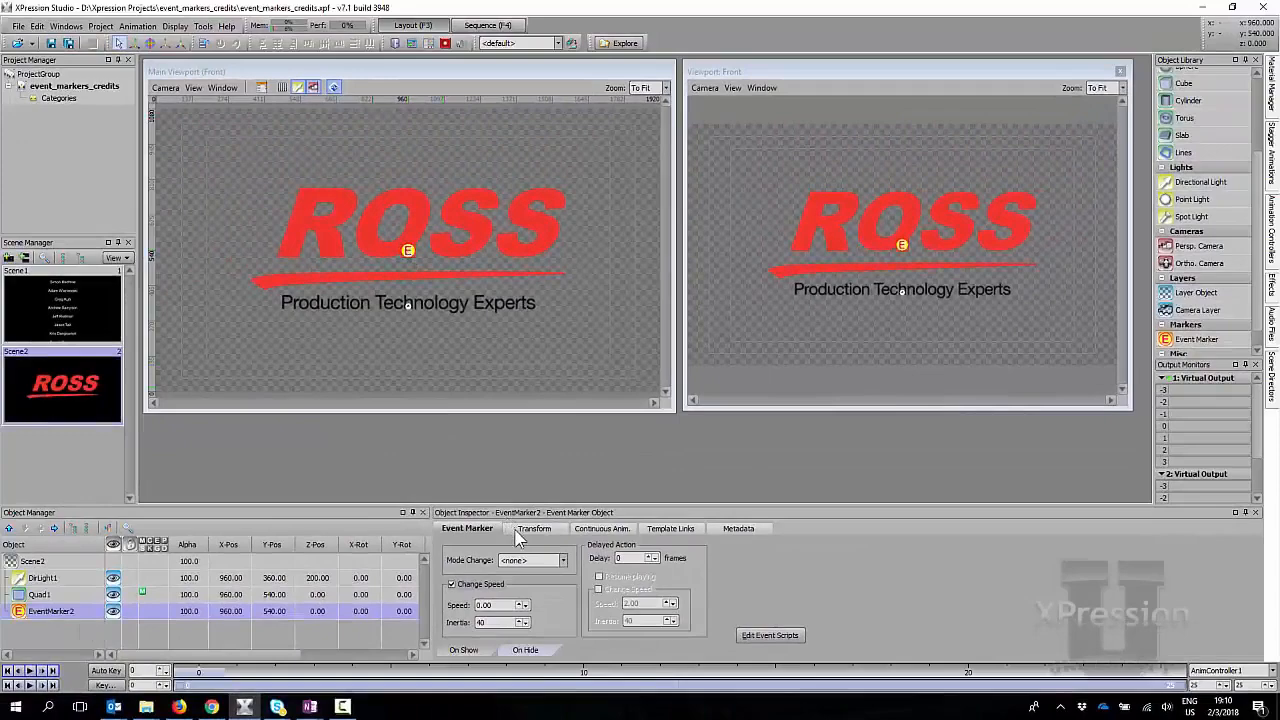
left_click(526, 529)
left_click_drag(461, 572, 461, 665)
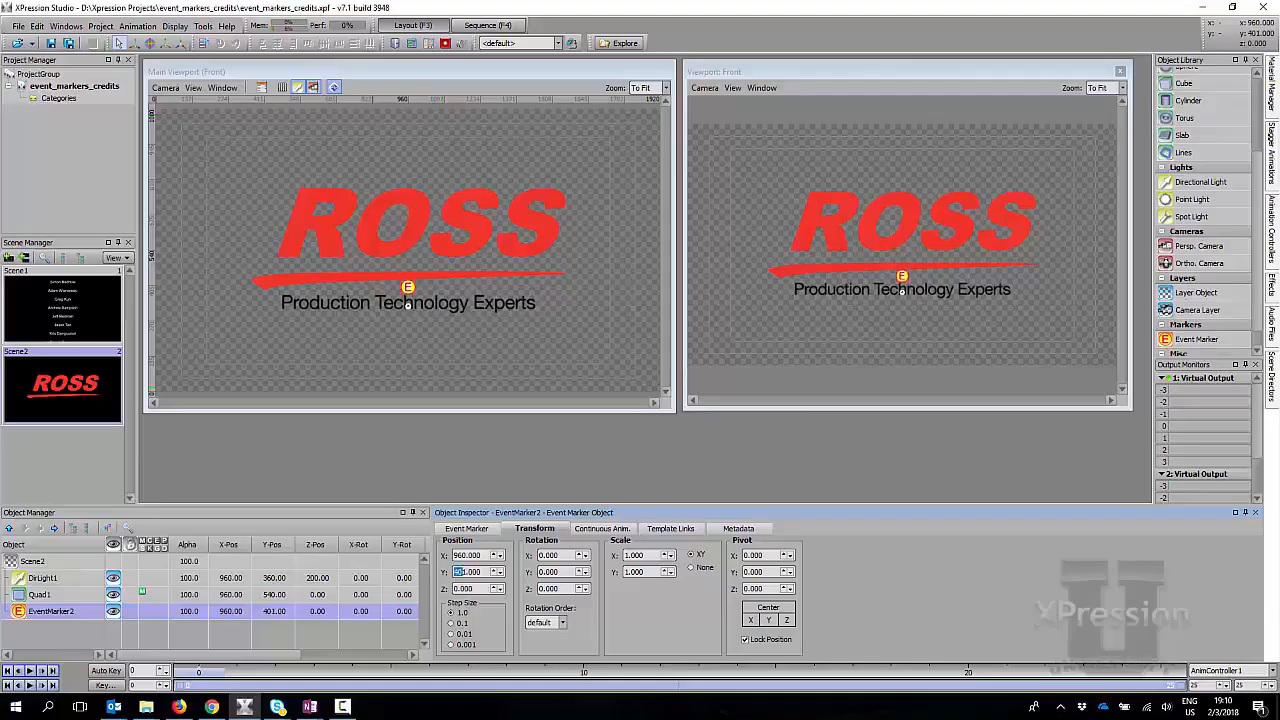
Play Group 2 again to check the logo's stopping position with the moved event marker, and close the output
left_click(488, 25)
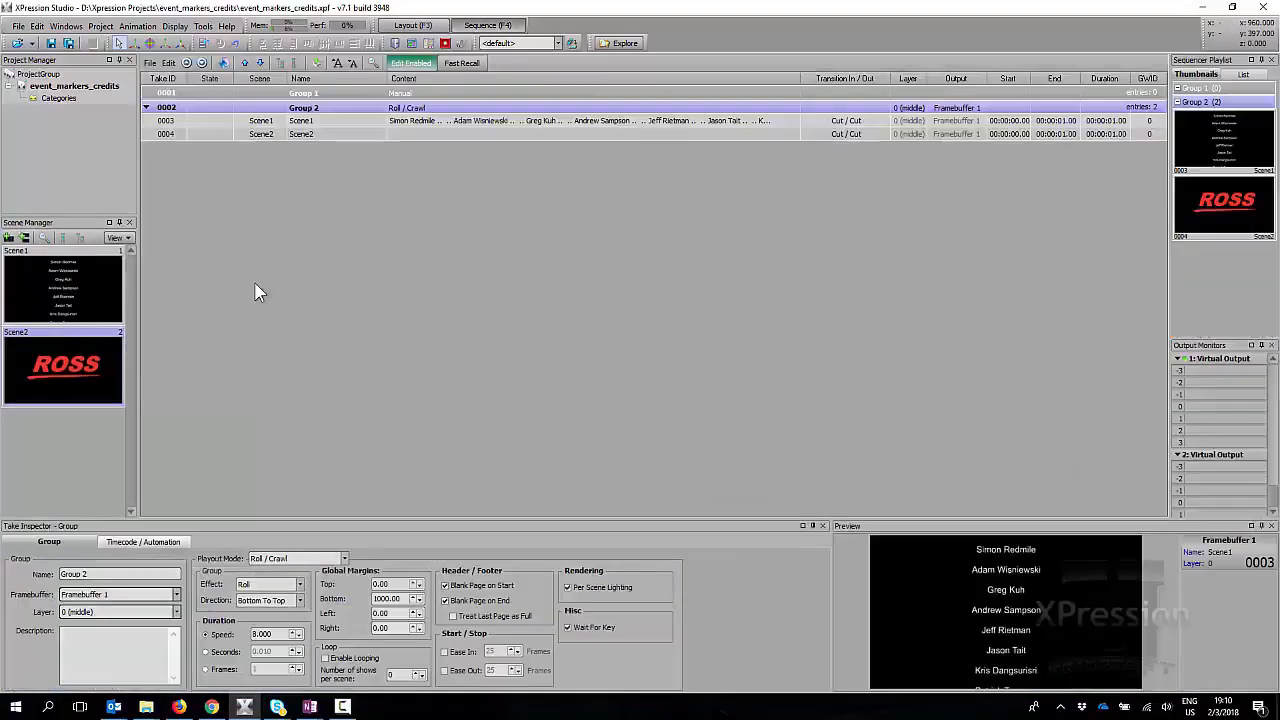
double_click(212, 112)
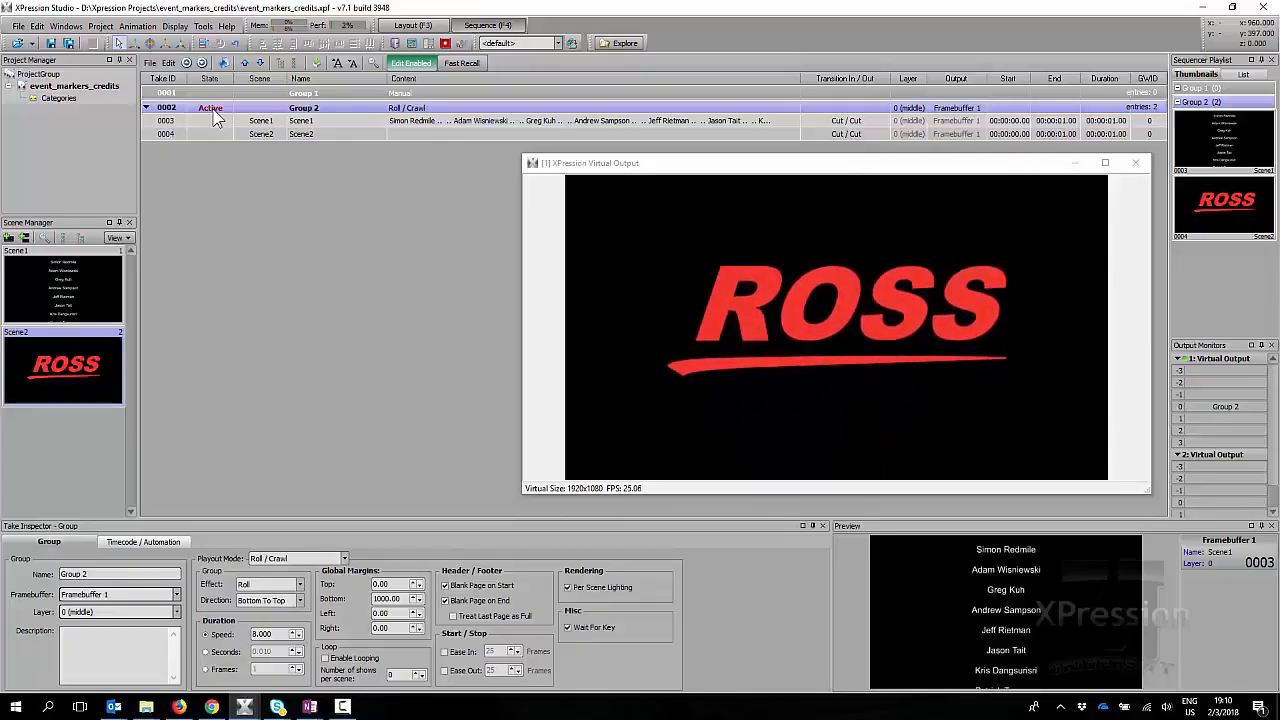
left_click(1135, 162)
Select the ROSS logo quad in the Scene2 layout, create a new scene director, and reopen the scene director list
left_click(386, 27)
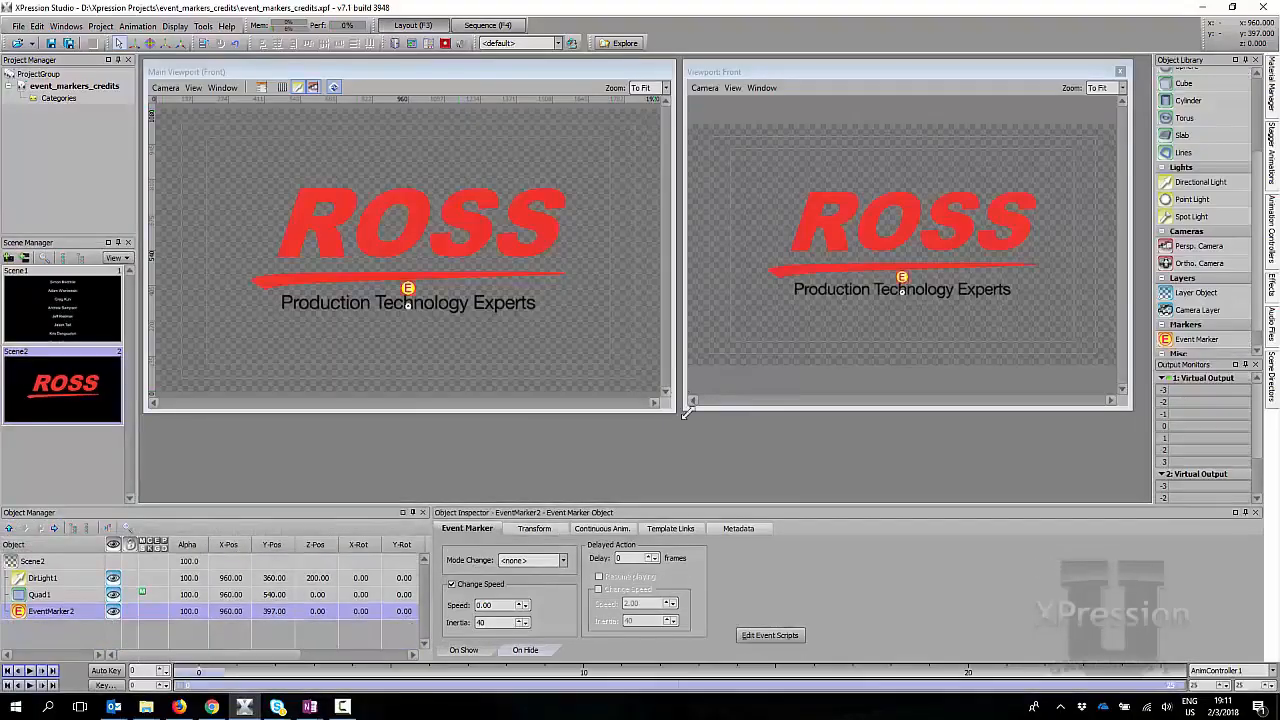
left_click(483, 237)
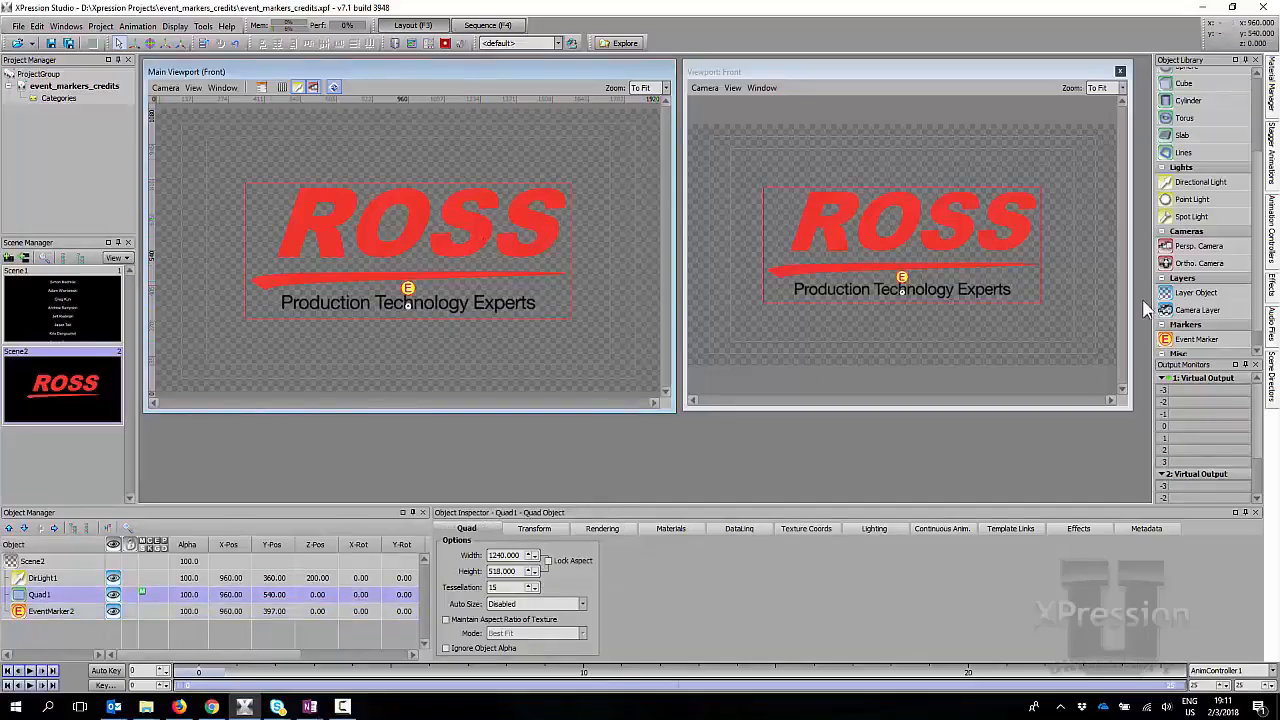
left_click(1275, 389)
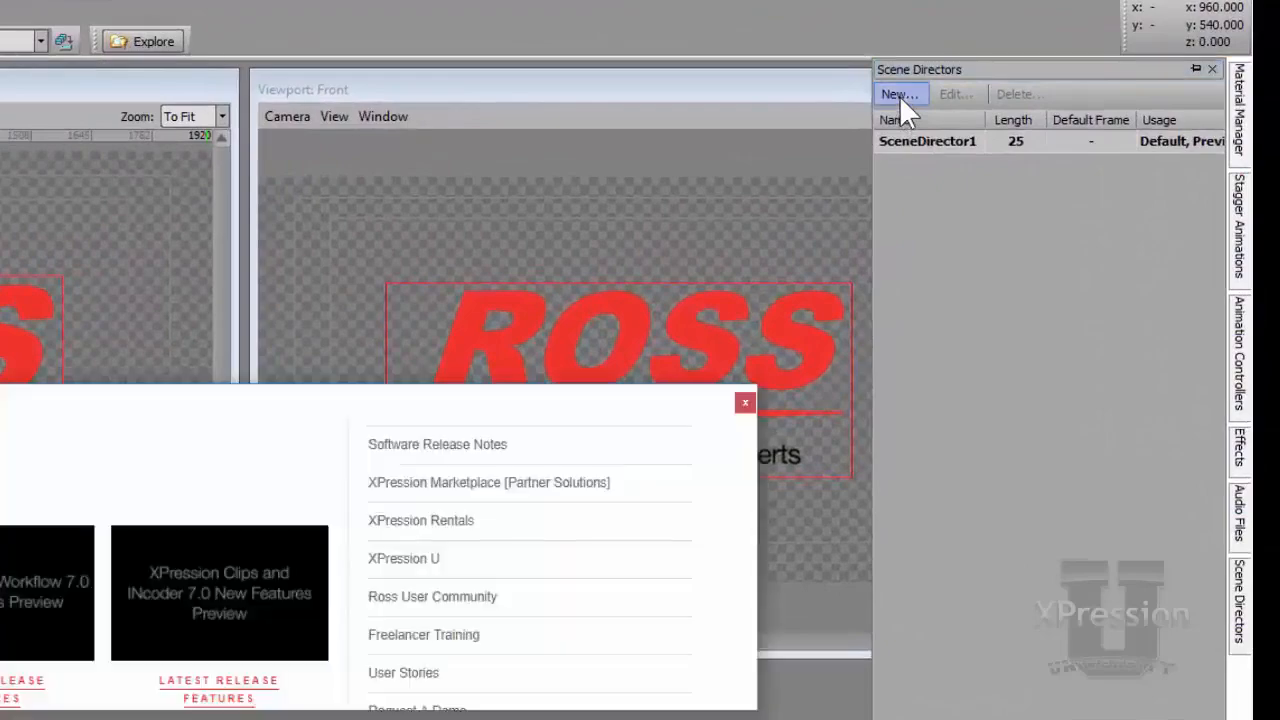
left_click(899, 95)
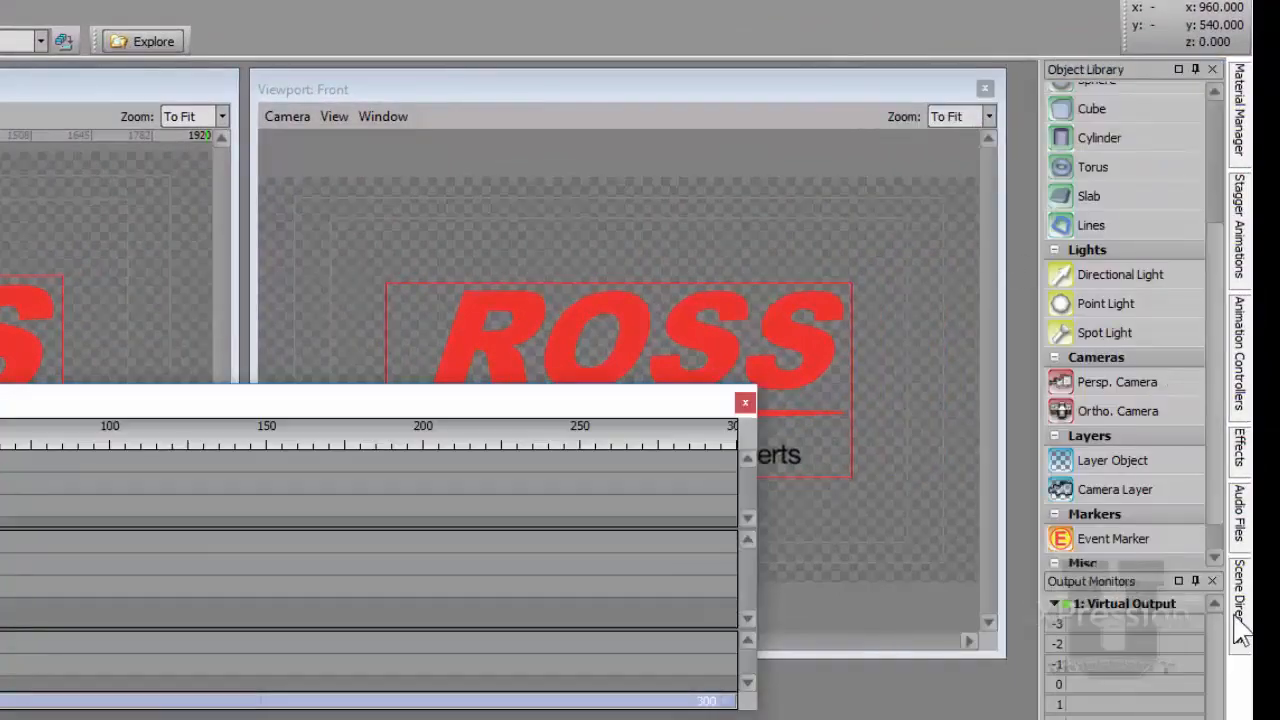
left_click(1241, 596)
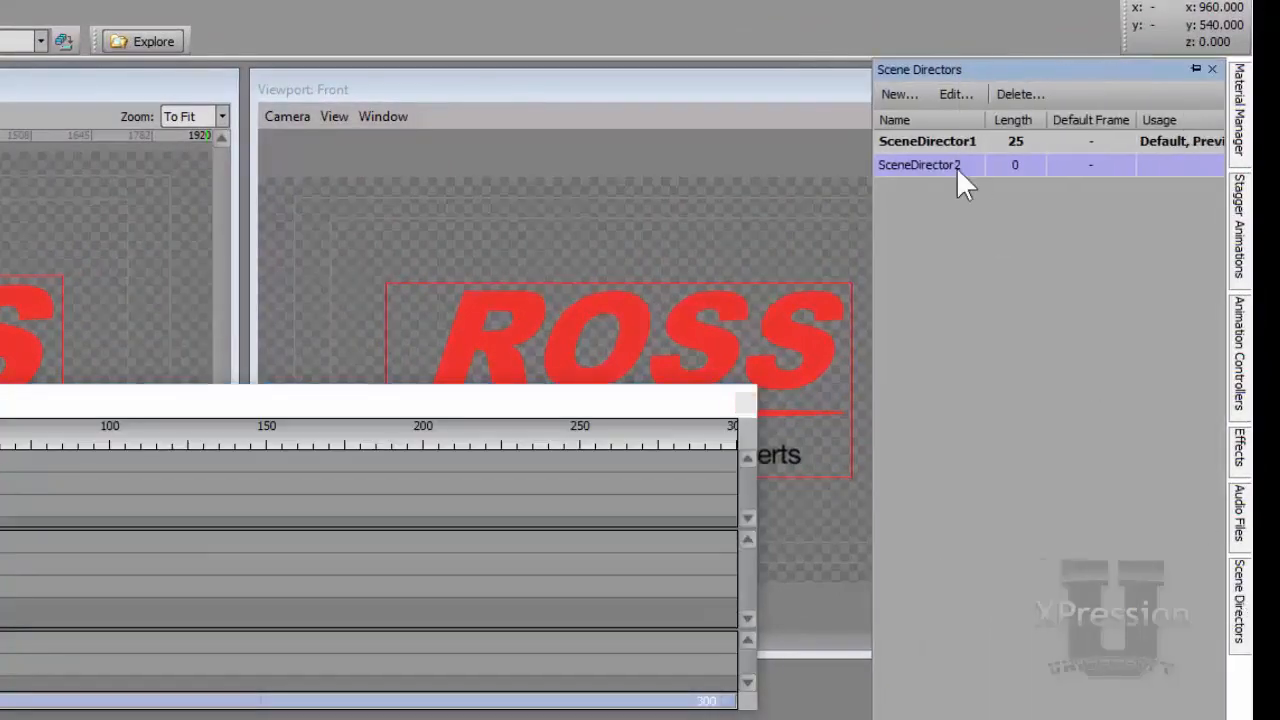
Rename the new scene director SceneDirector2 to FADE
right_click(953, 167)
left_click(990, 240)
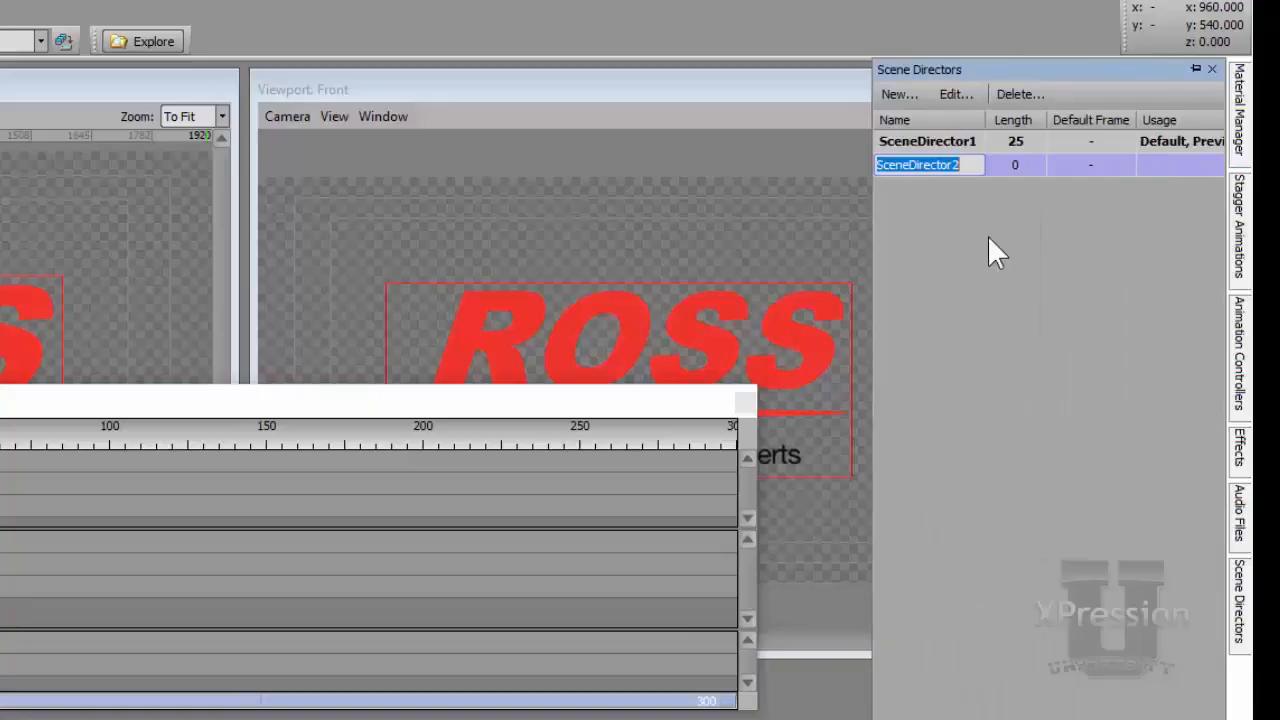
type("FADE")
key("Return")
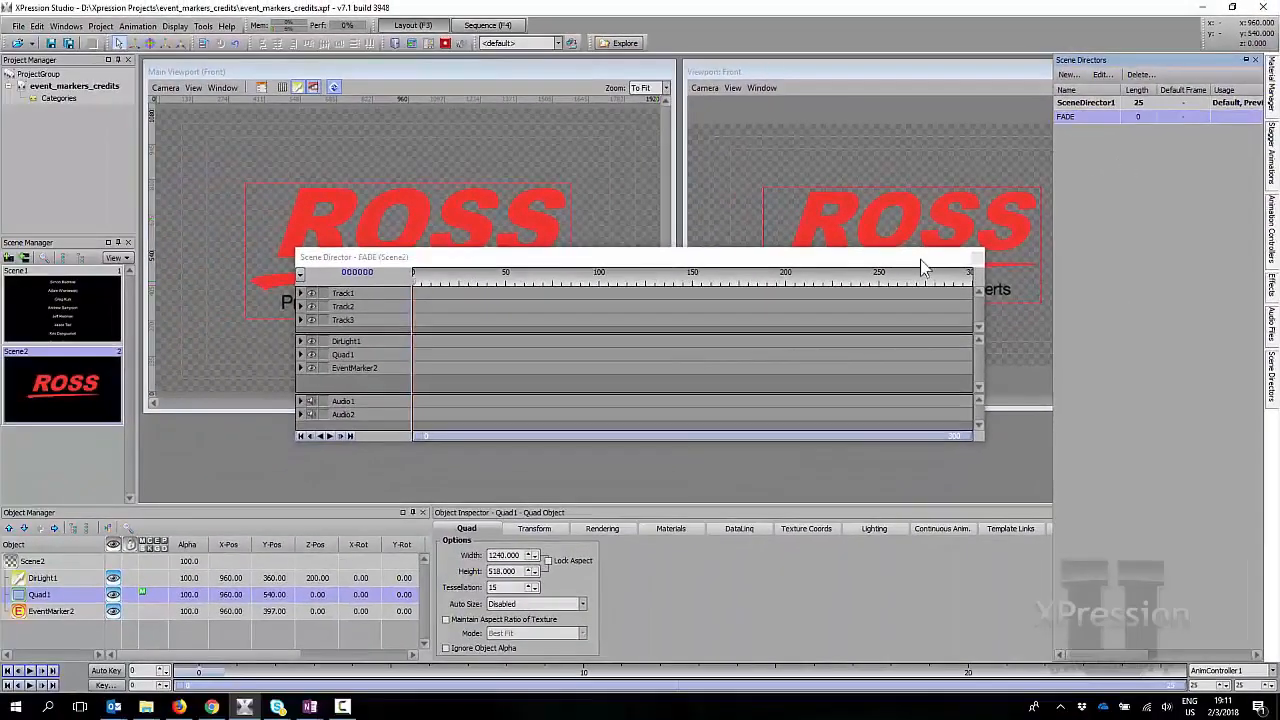
Add a new animation controller to Track1 of the FADE scene director
left_click_drag(580, 262, 580, 382)
right_click(358, 339)
mouse_move(406, 347)
left_click(534, 349)
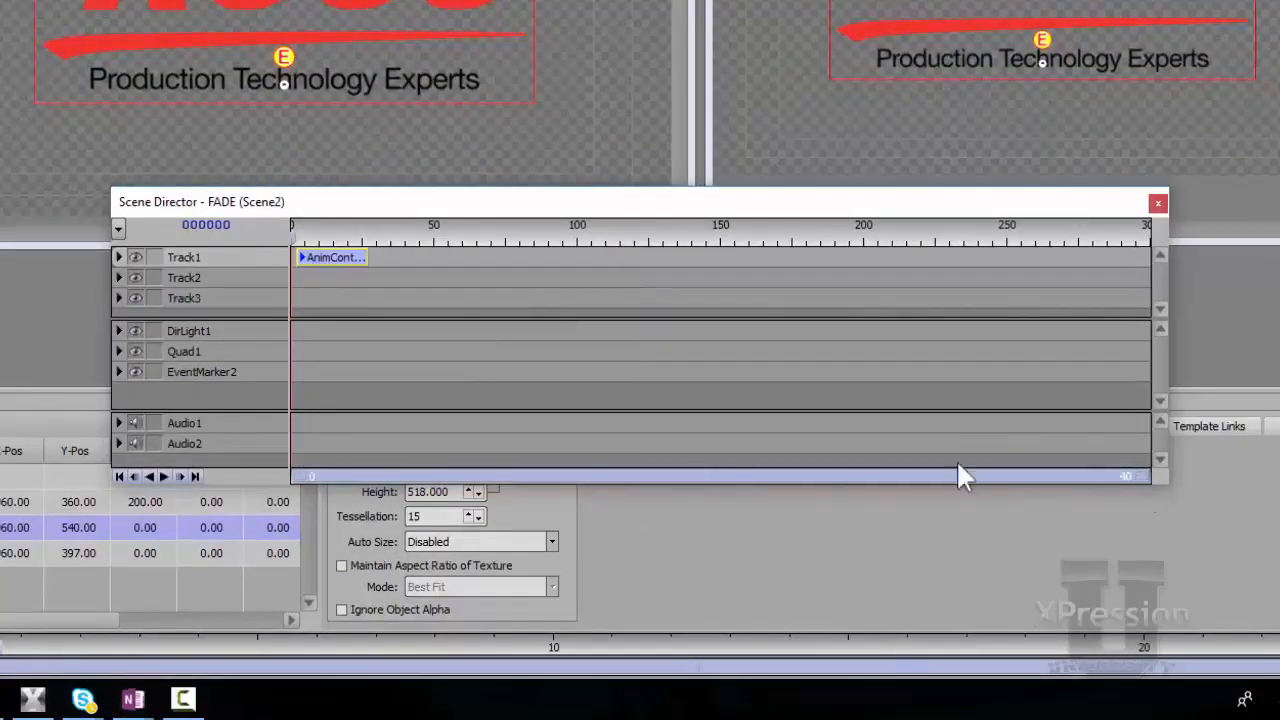
Shift the animation controller on Track1 of the FADE director so that it starts at frame 20
left_click_drag(1143, 474, 580, 487)
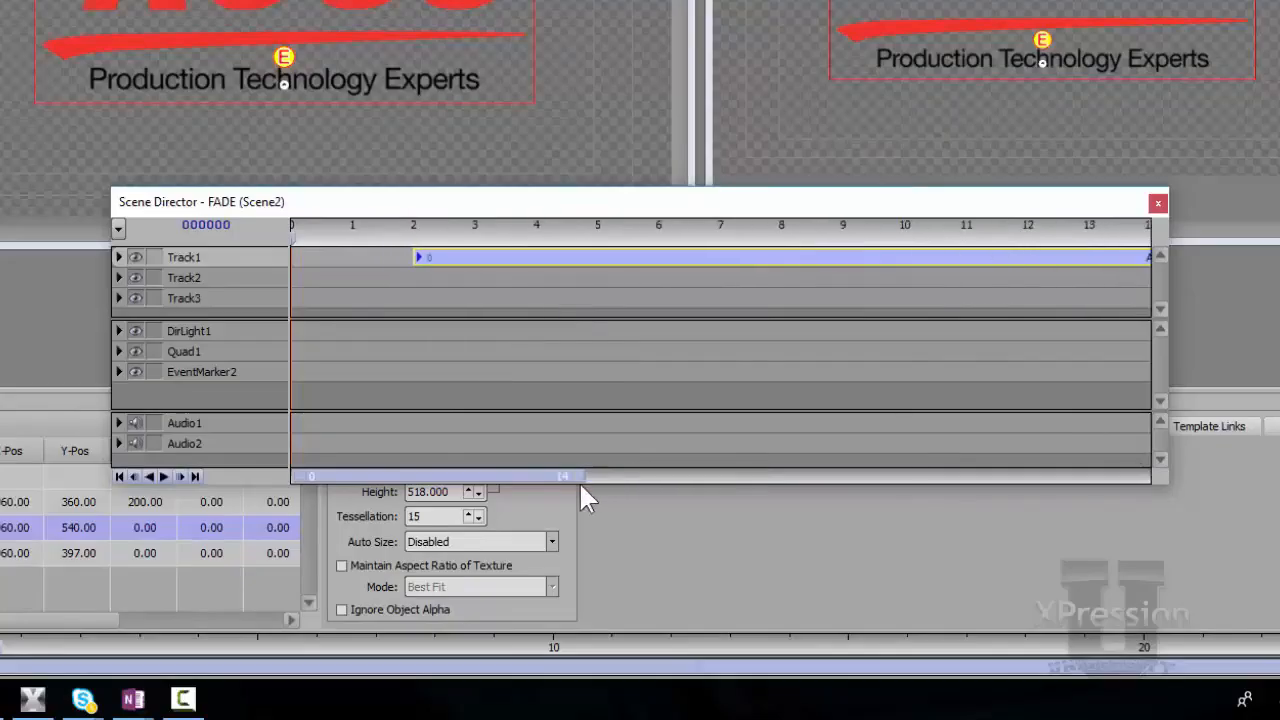
left_click_drag(478, 254, 335, 258)
left_click_drag(623, 474, 1035, 478)
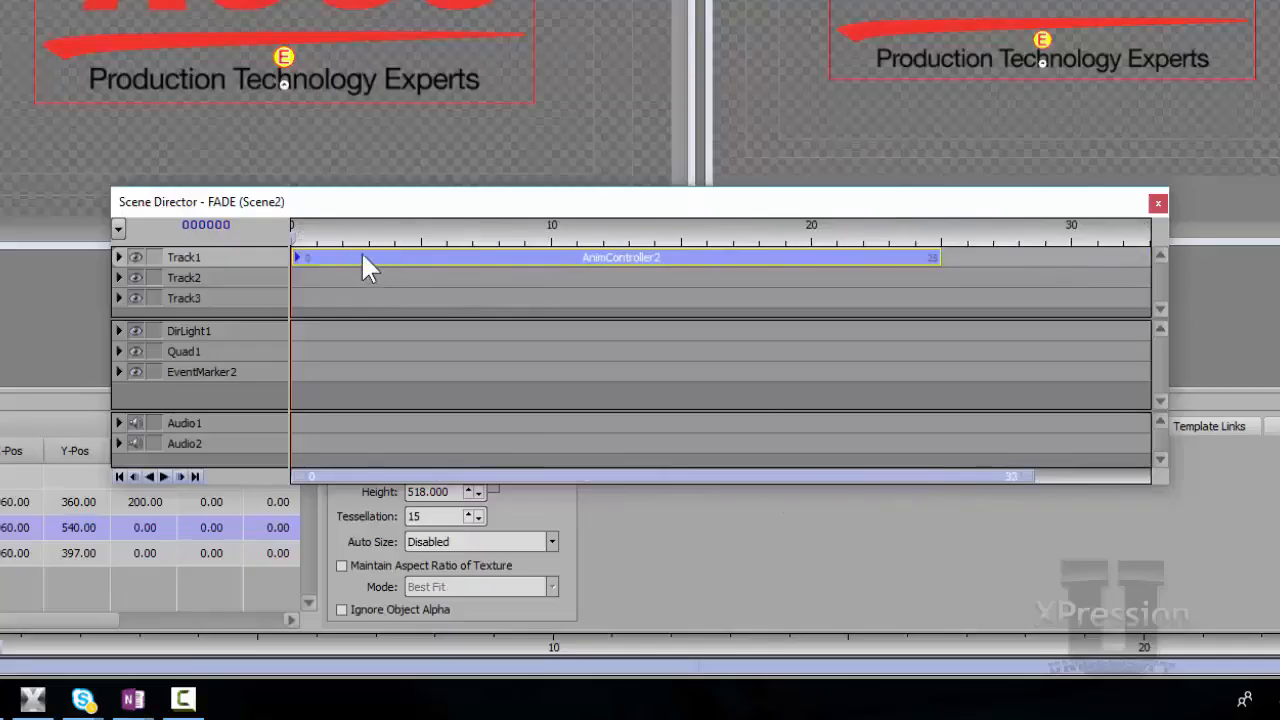
left_click_drag(346, 258, 870, 258)
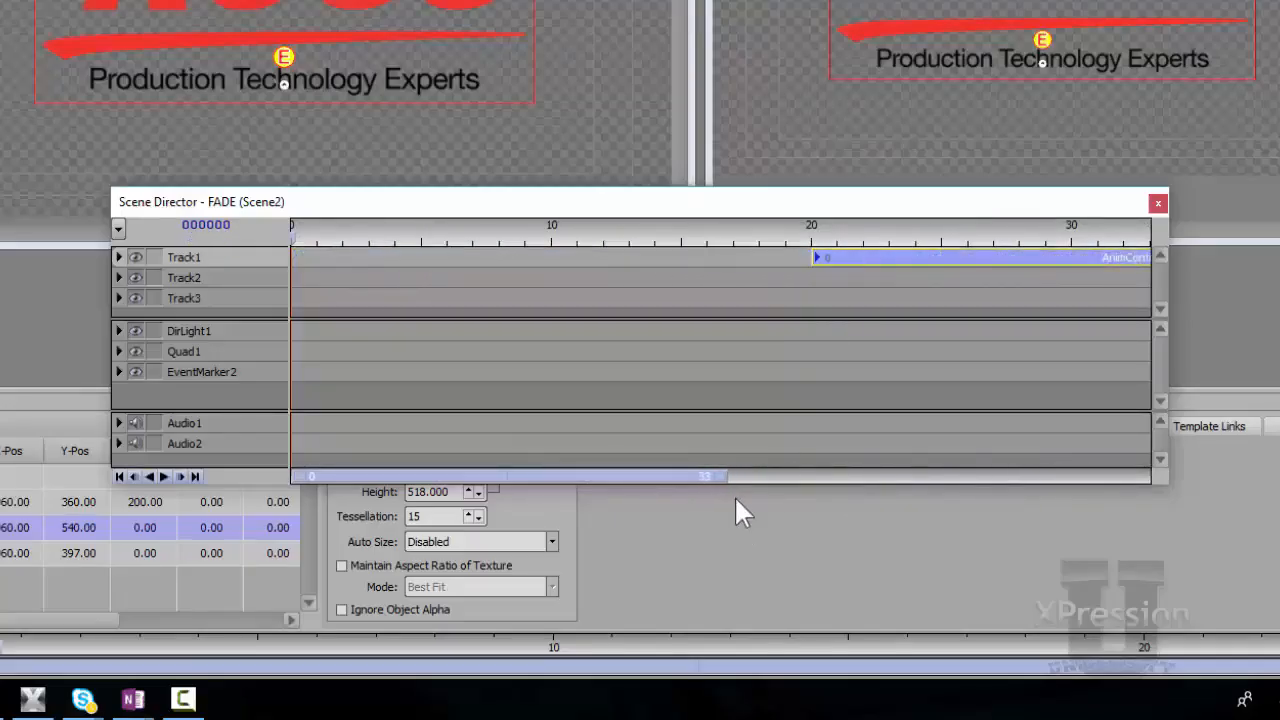
left_click_drag(719, 476, 1126, 465)
Go to frame 20 in the FADE director and set an alpha-only keyframe for Quad1 at controller time 0
left_click(553, 230)
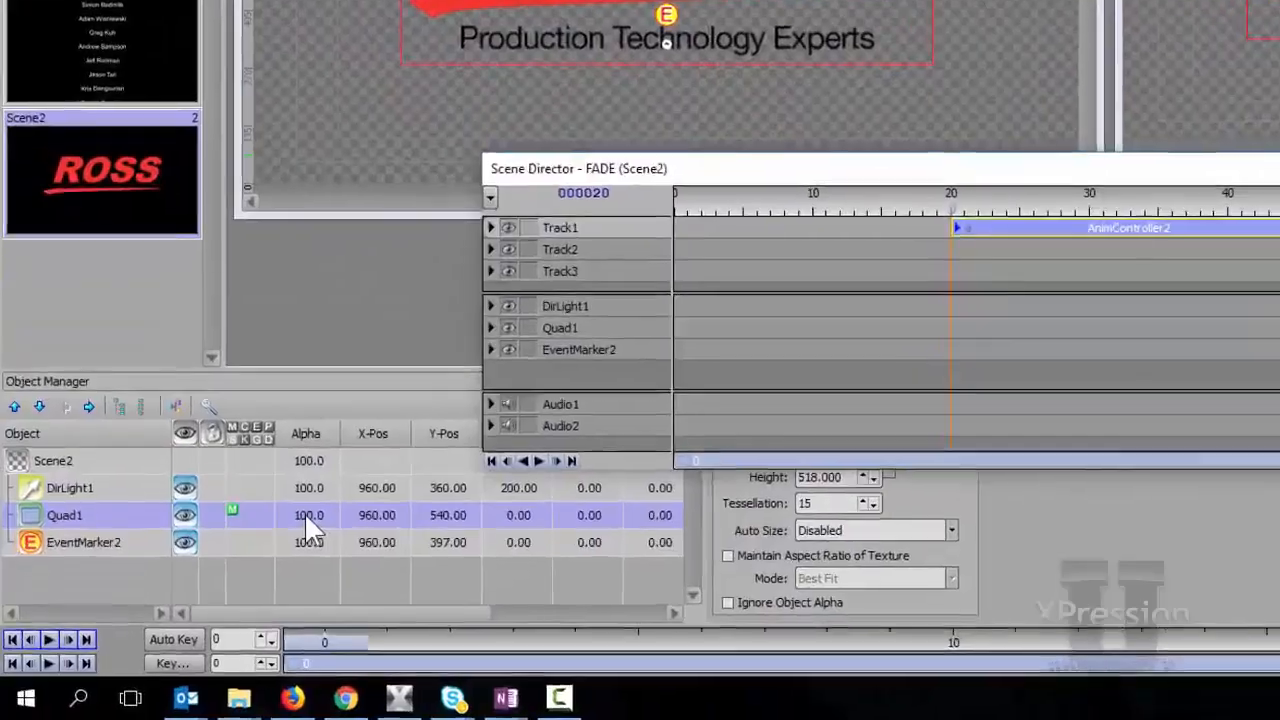
key("k")
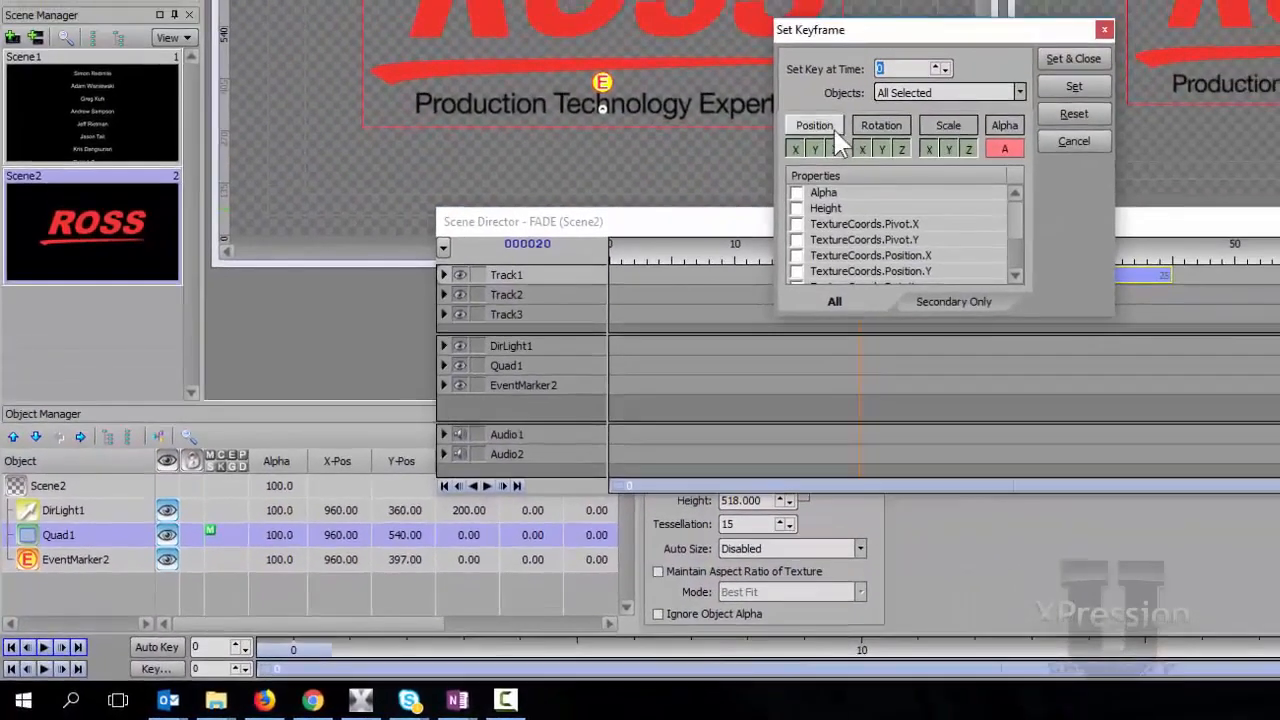
left_click(837, 108)
left_click(906, 108)
left_click(975, 108)
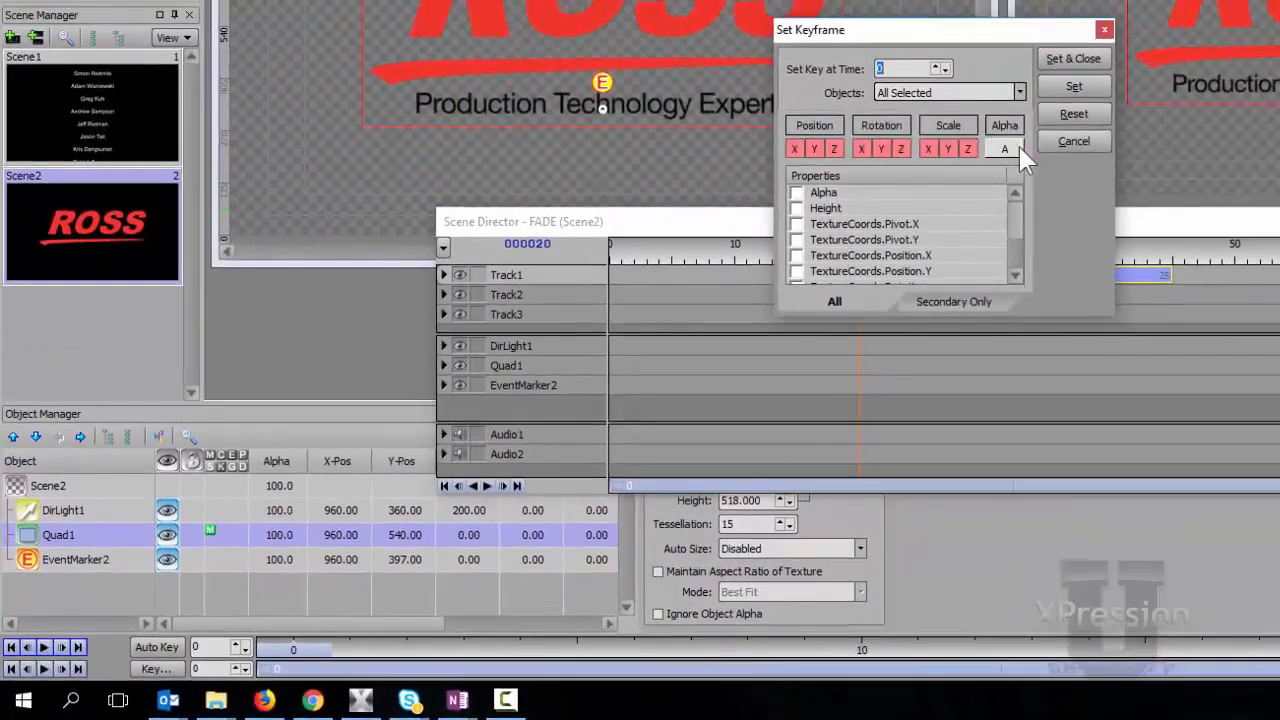
left_click(1088, 68)
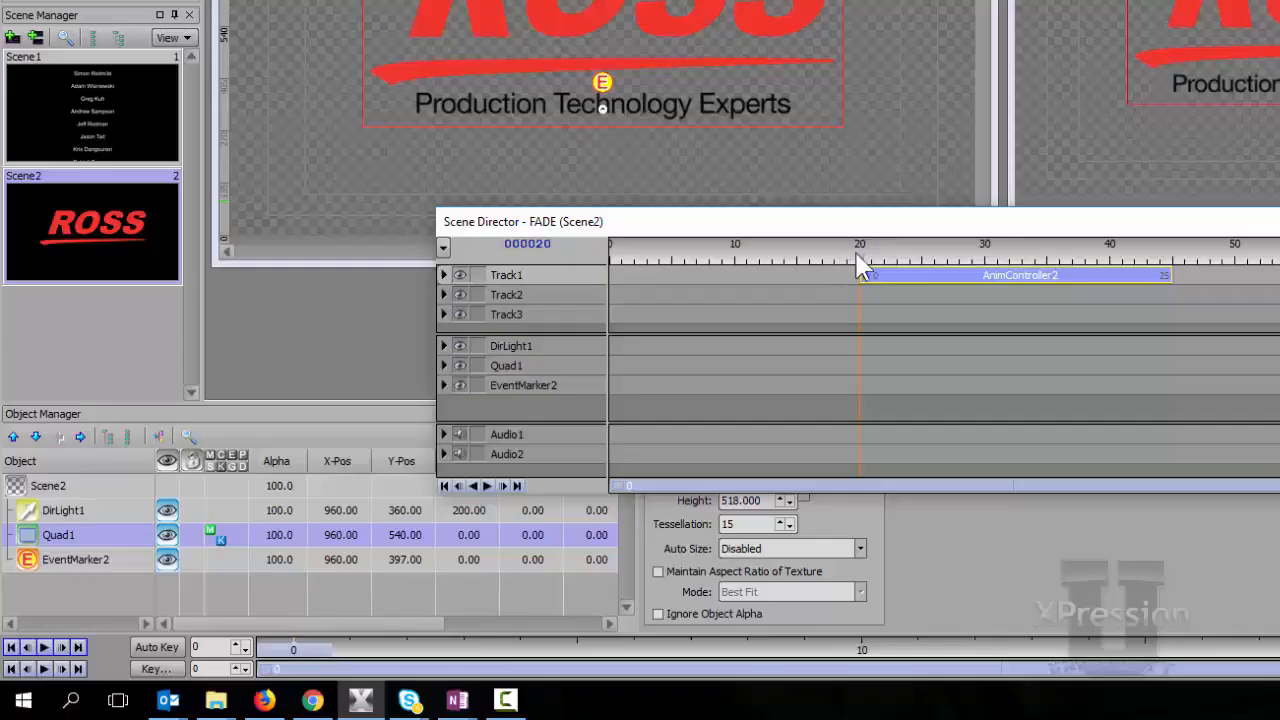
Set Quad1's alpha to 0 at controller frame 15 and keyframe it there
mouse_move(284, 638)
left_mouse_down()
mouse_move(294, 652)
mouse_move(1165, 618)
left_mouse_up()
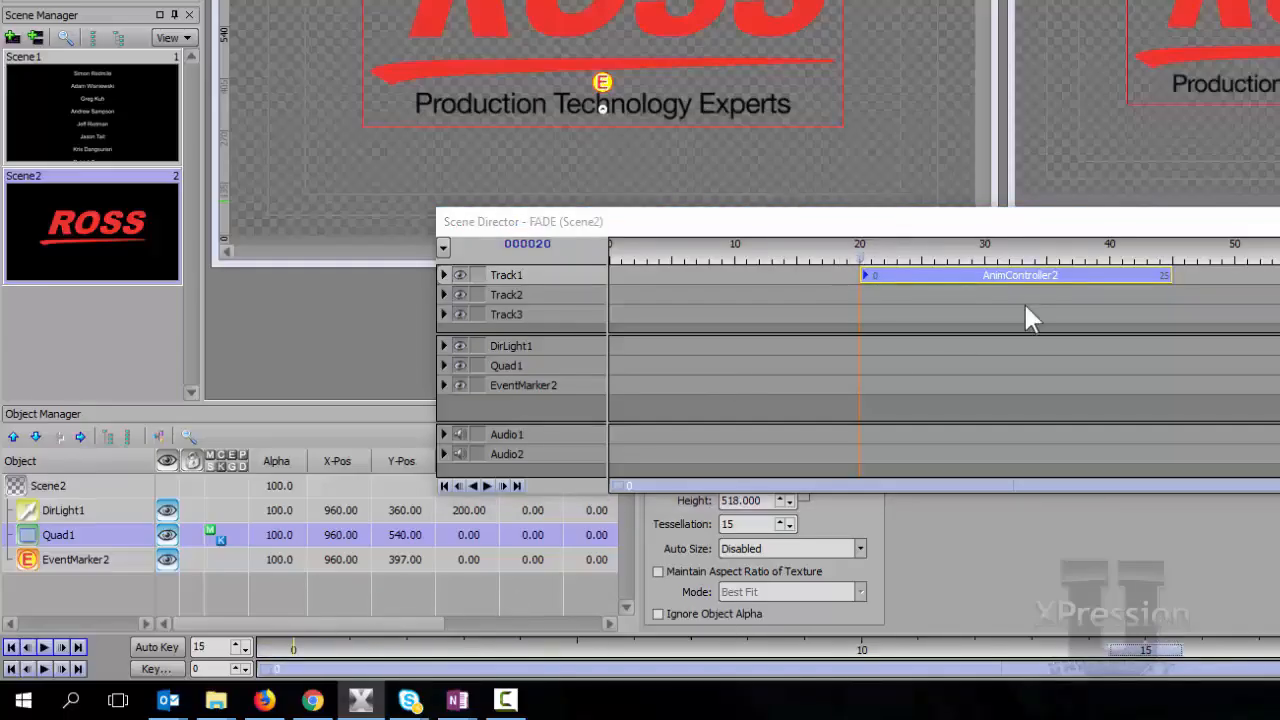
left_click(290, 537)
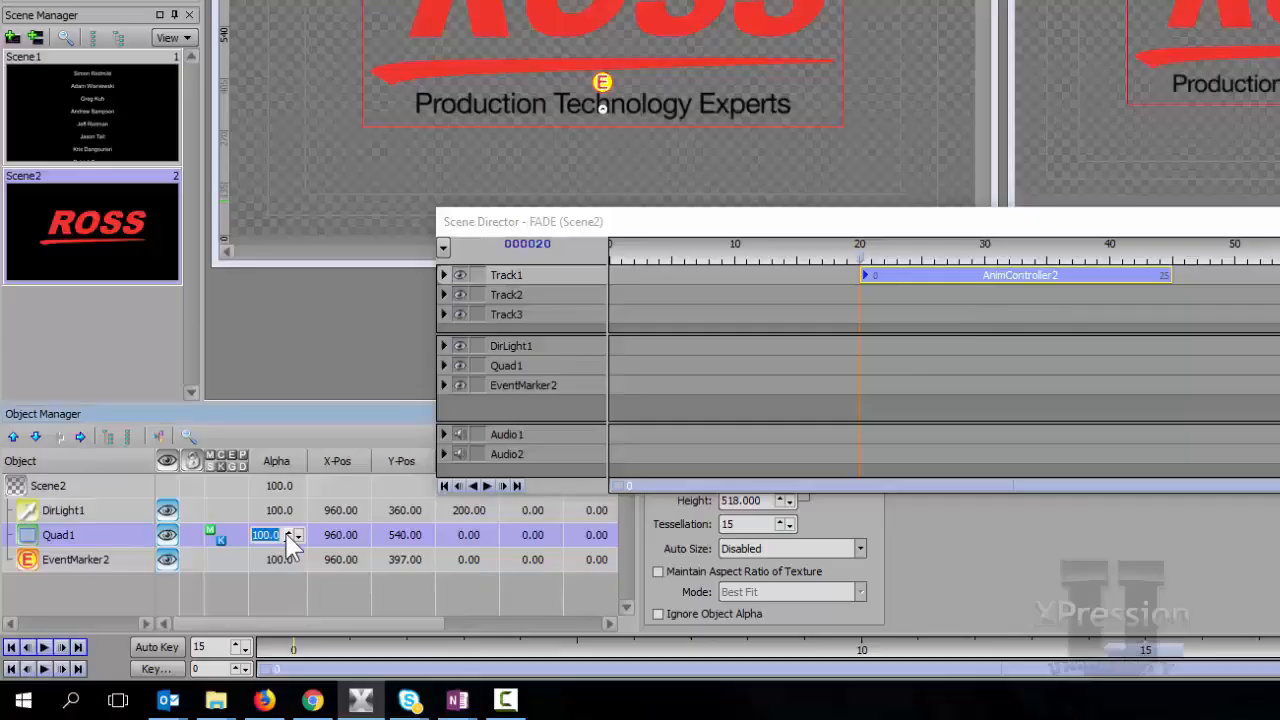
type("0")
key("Return")
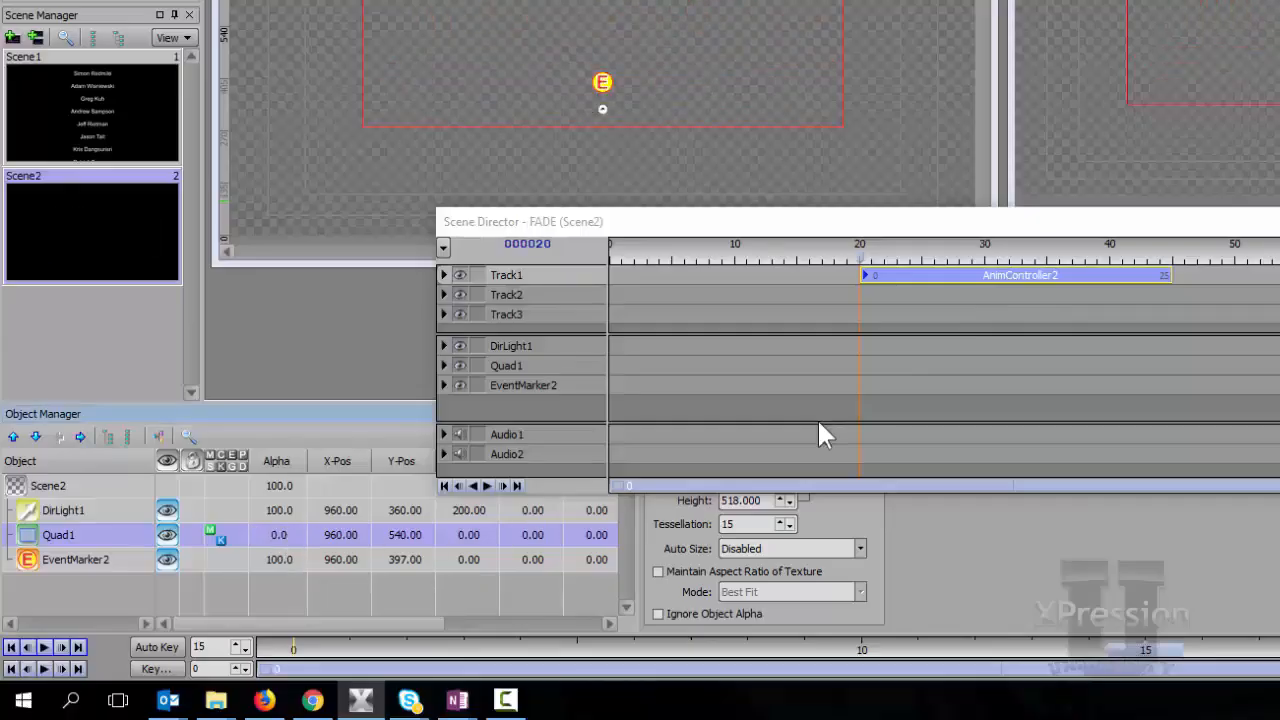
key("k")
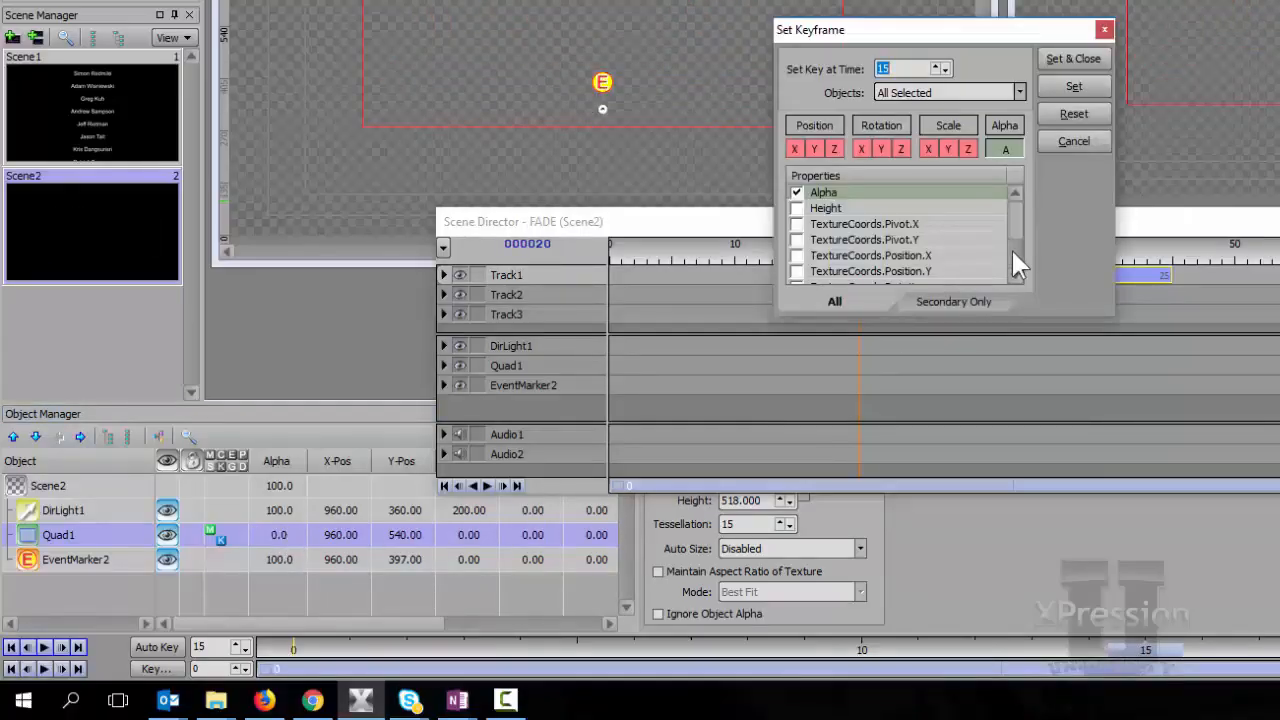
key("Return")
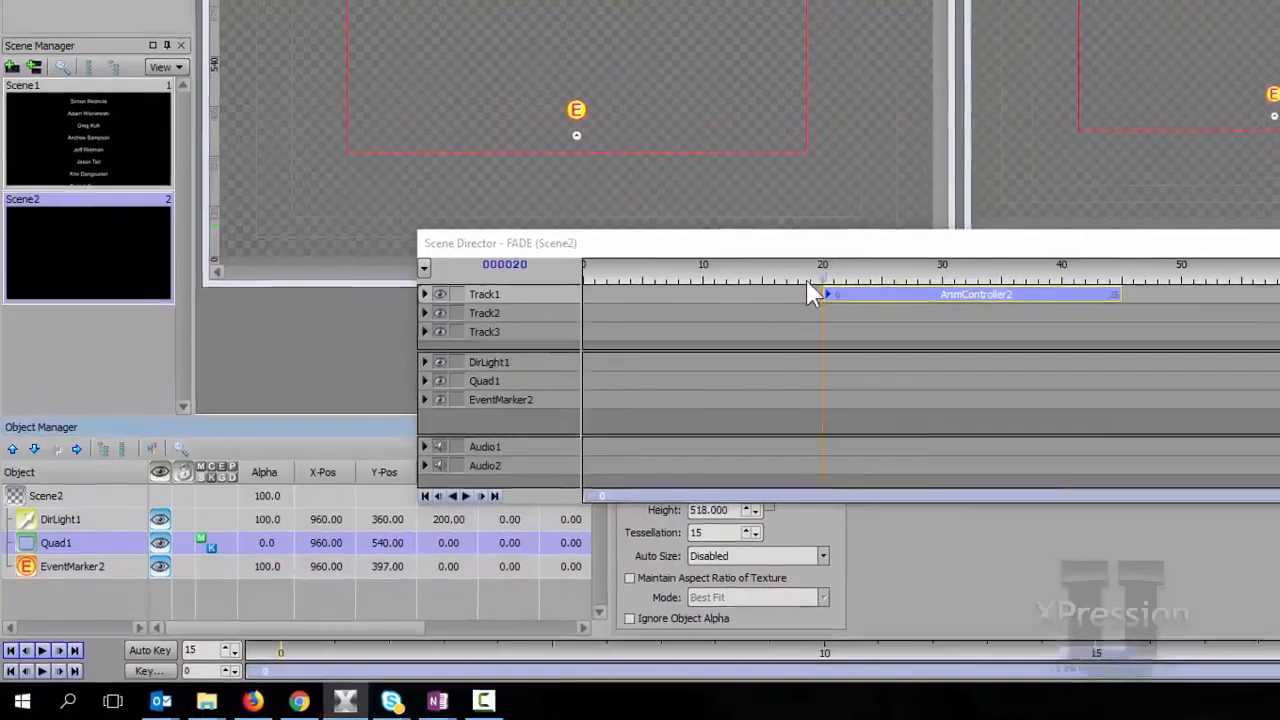
Scrub and play the FADE director from the start to check the logo's fade-out, and close its timeline
left_click_drag(838, 255, 760, 253)
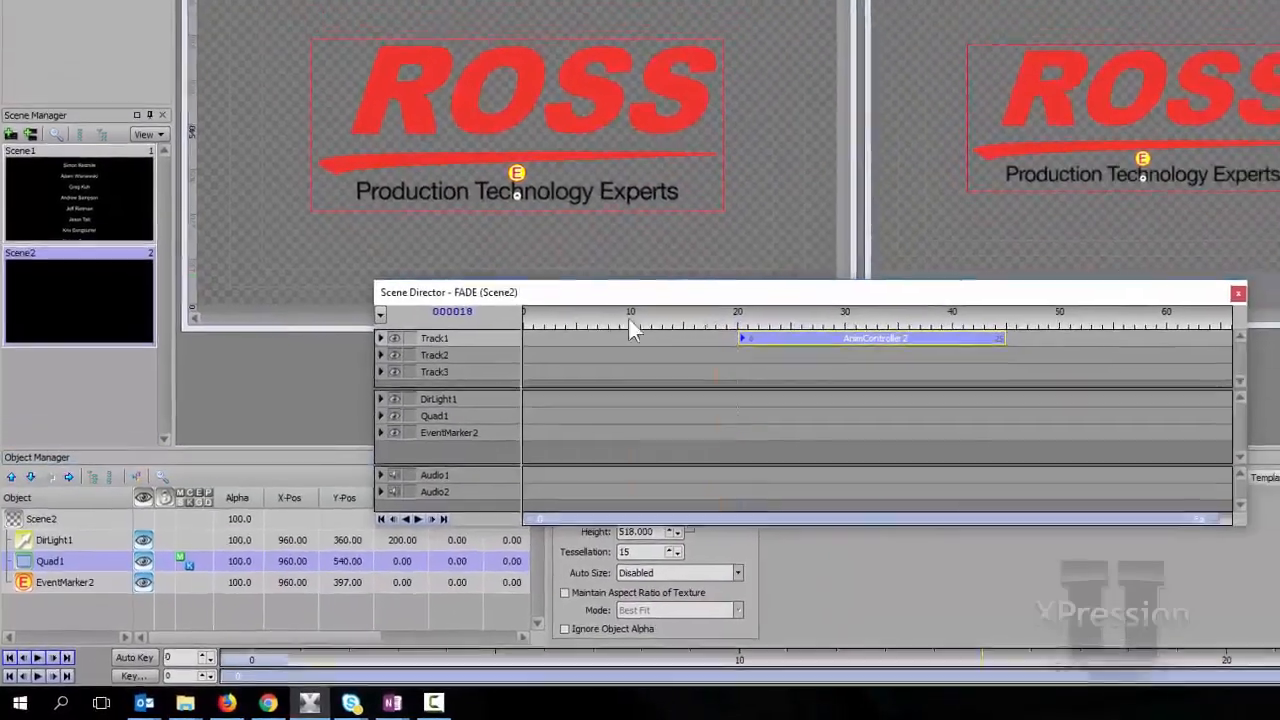
left_click_drag(657, 316, 372, 316)
key("space")
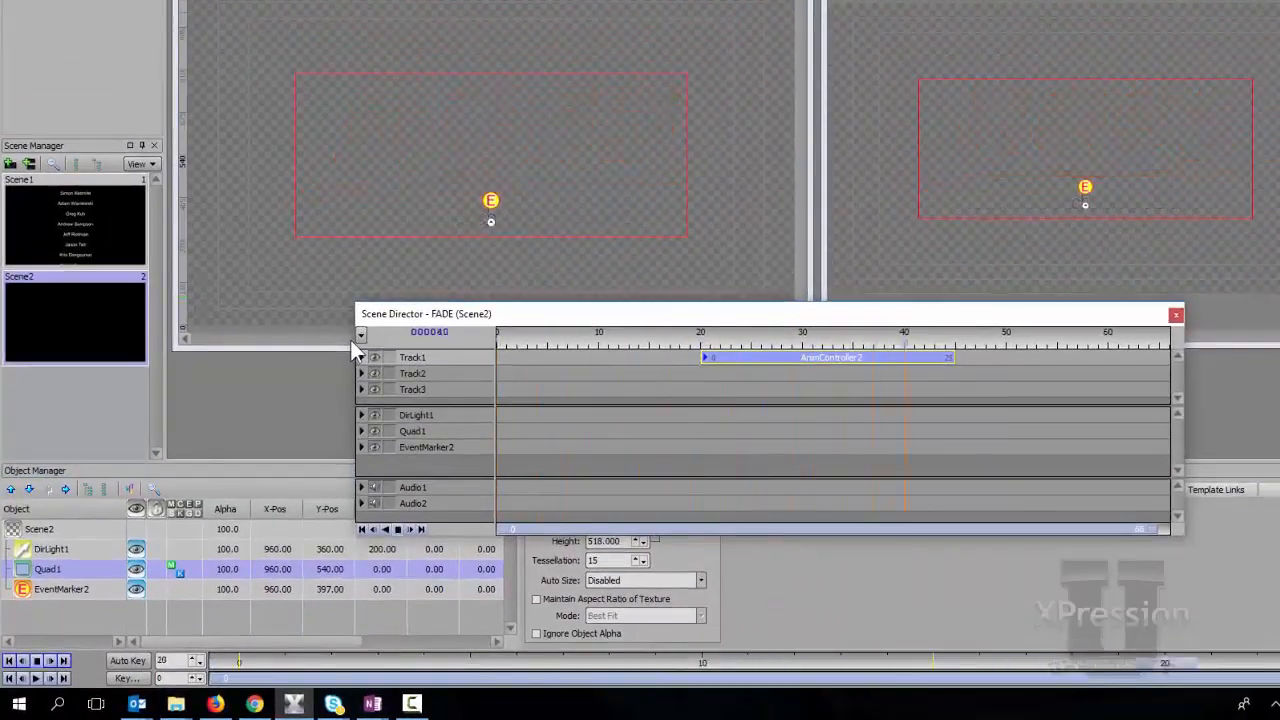
left_click_drag(725, 341, 455, 348)
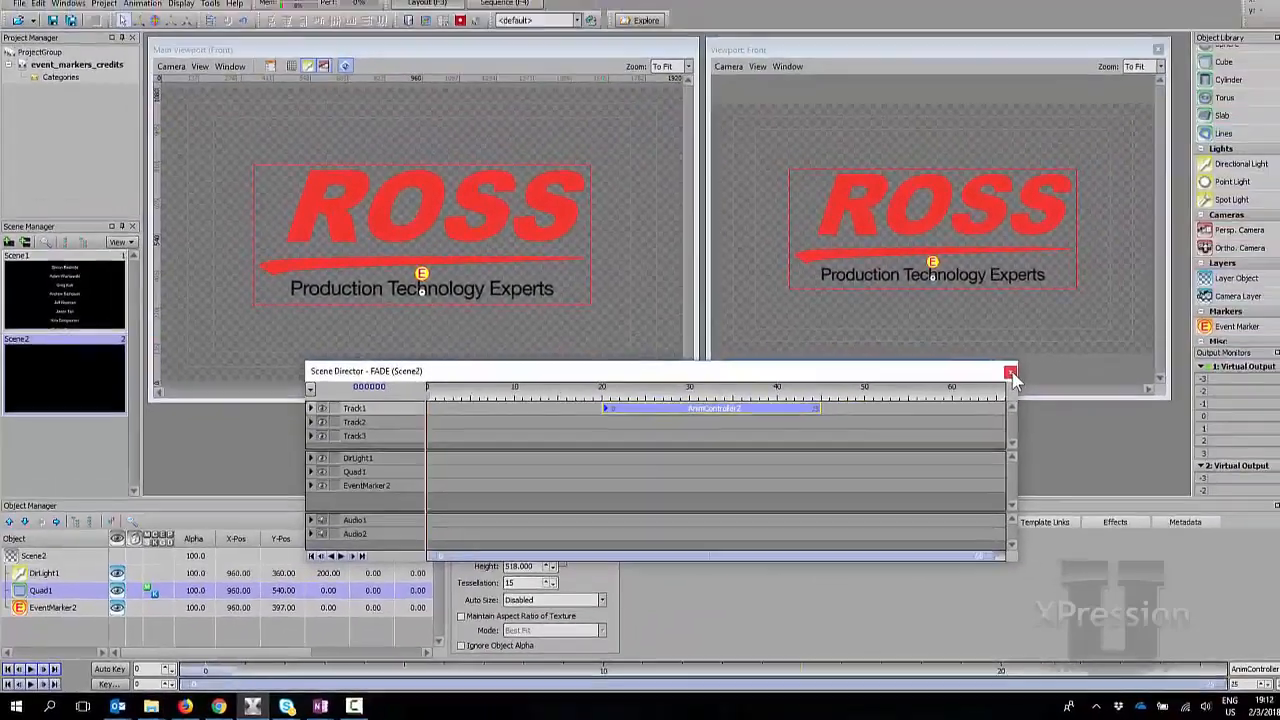
left_click(1017, 371)
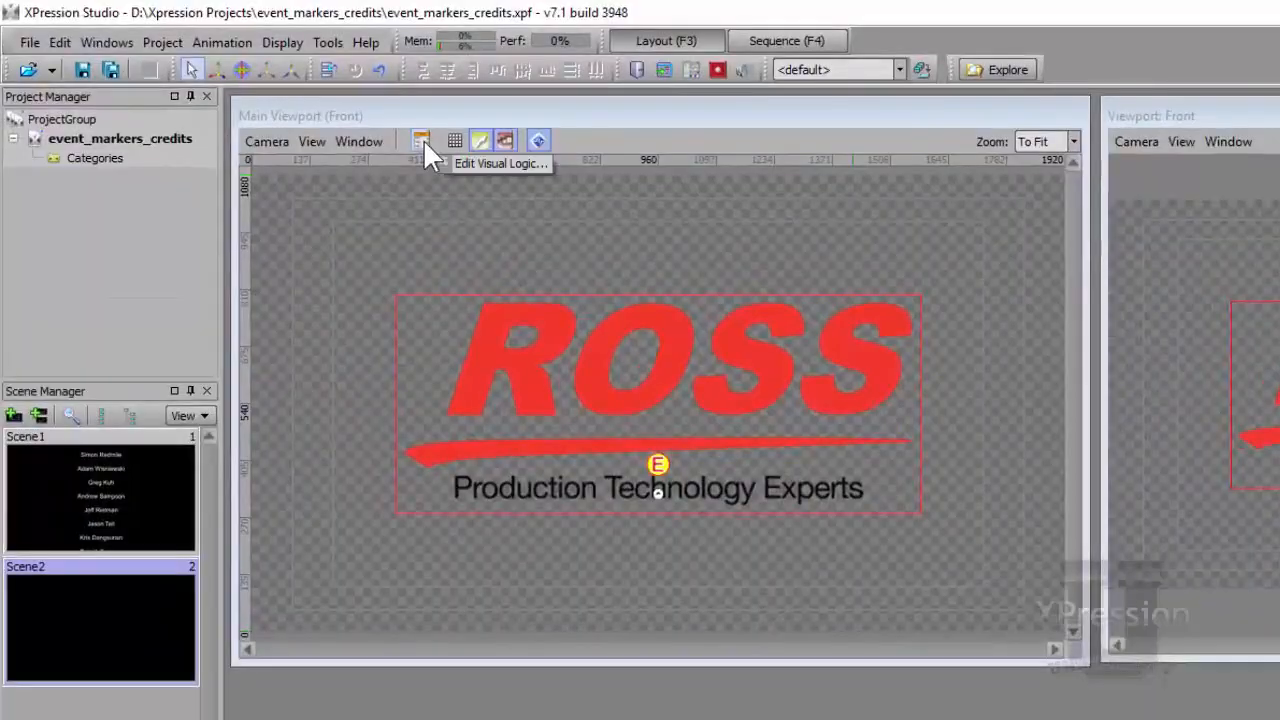
Open Scene2's visual logic and place a block for EventMarker2's OnShow event on the canvas
left_click(405, 135)
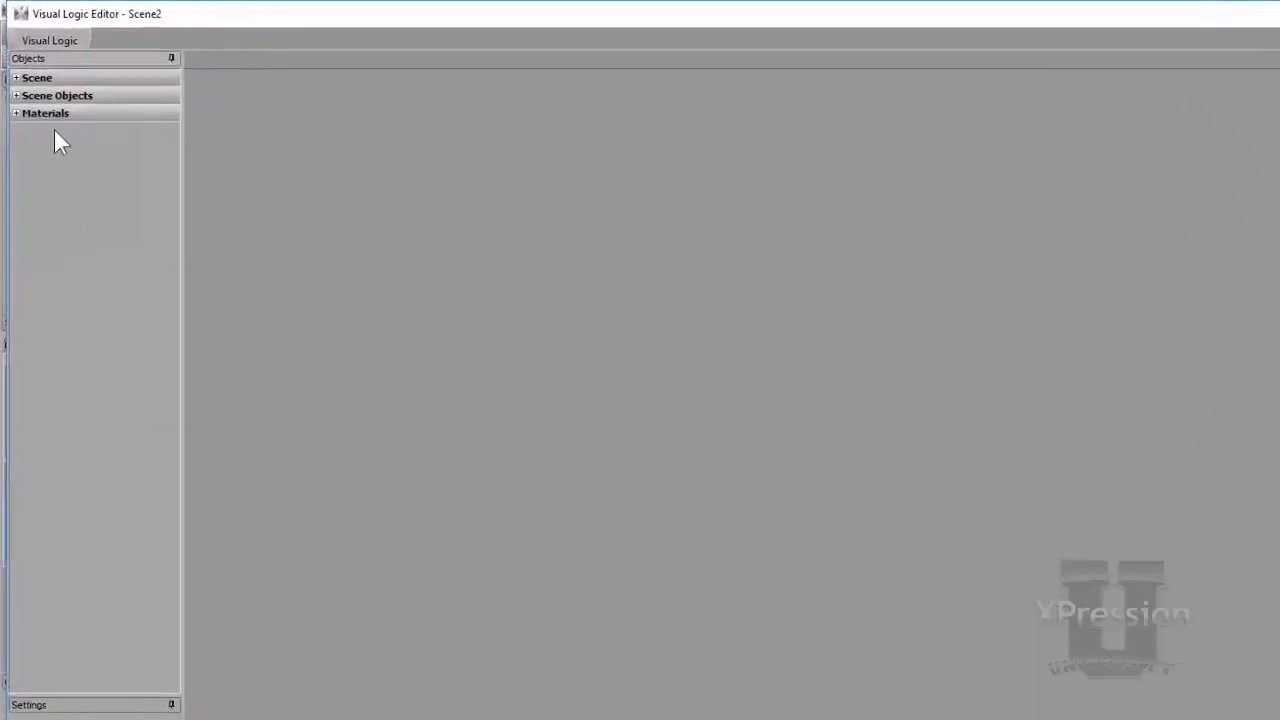
left_click(20, 117)
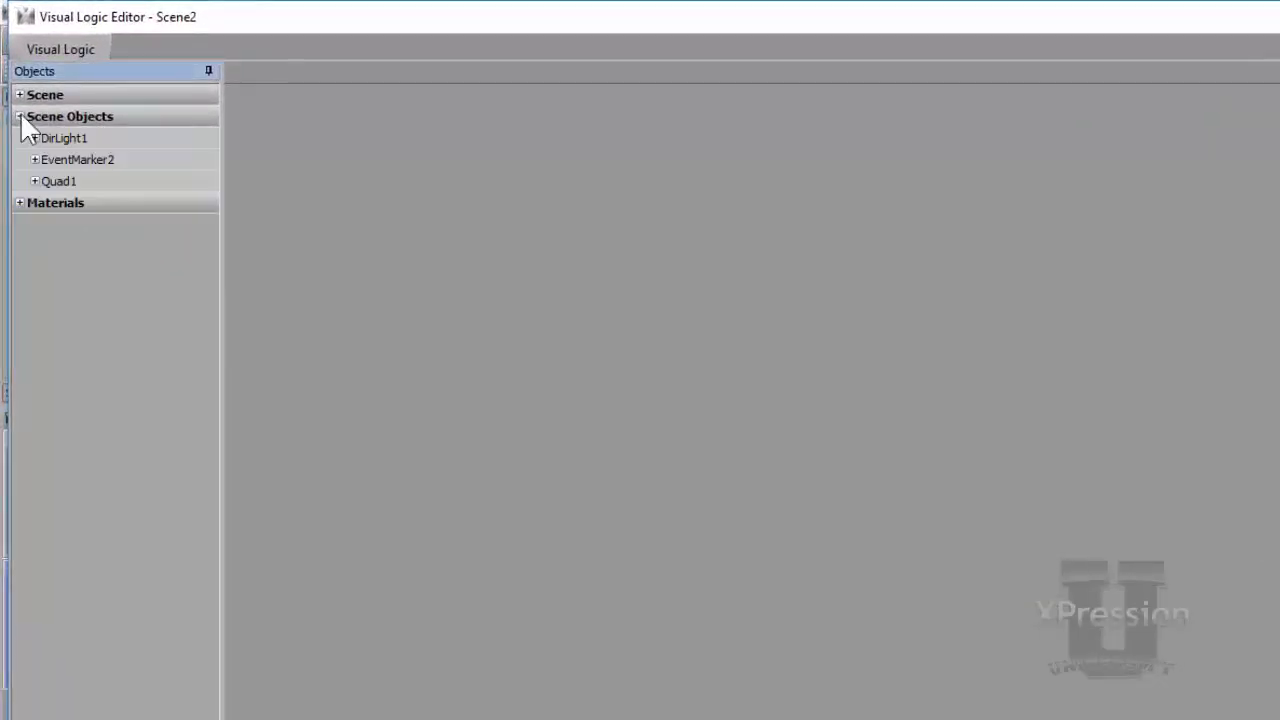
left_click(35, 160)
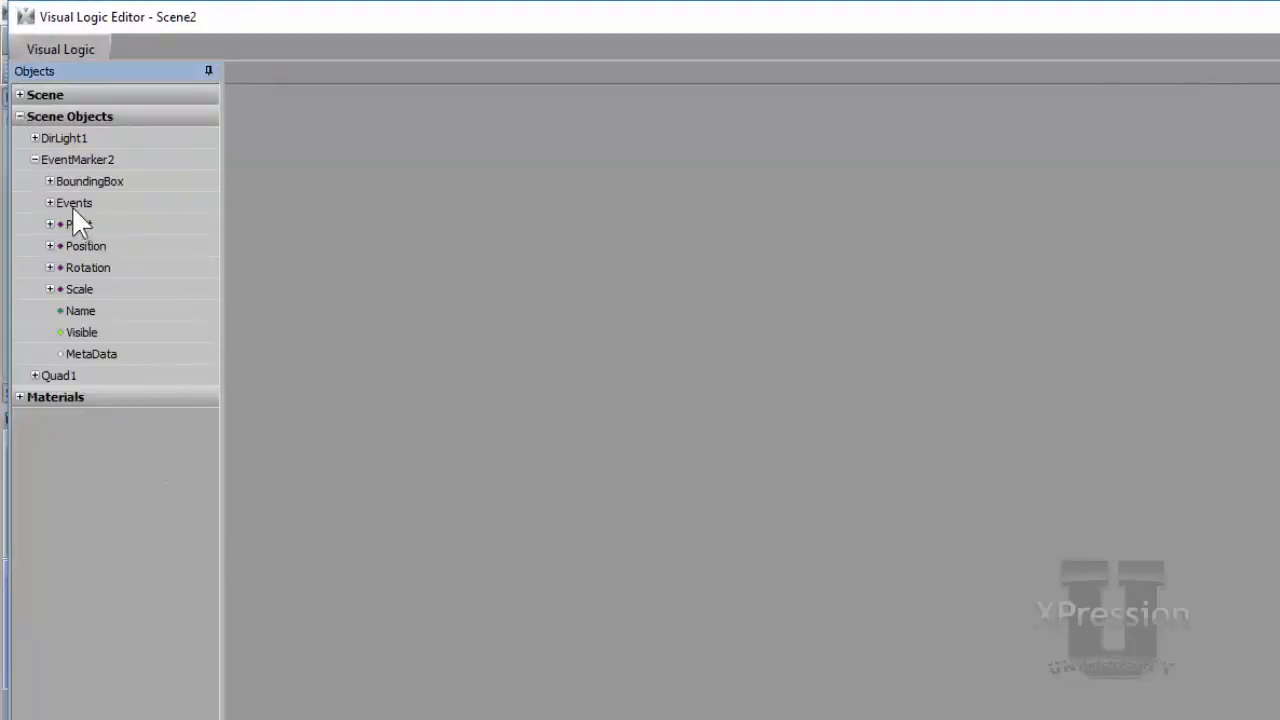
left_click(50, 203)
left_click_drag(121, 246, 361, 152)
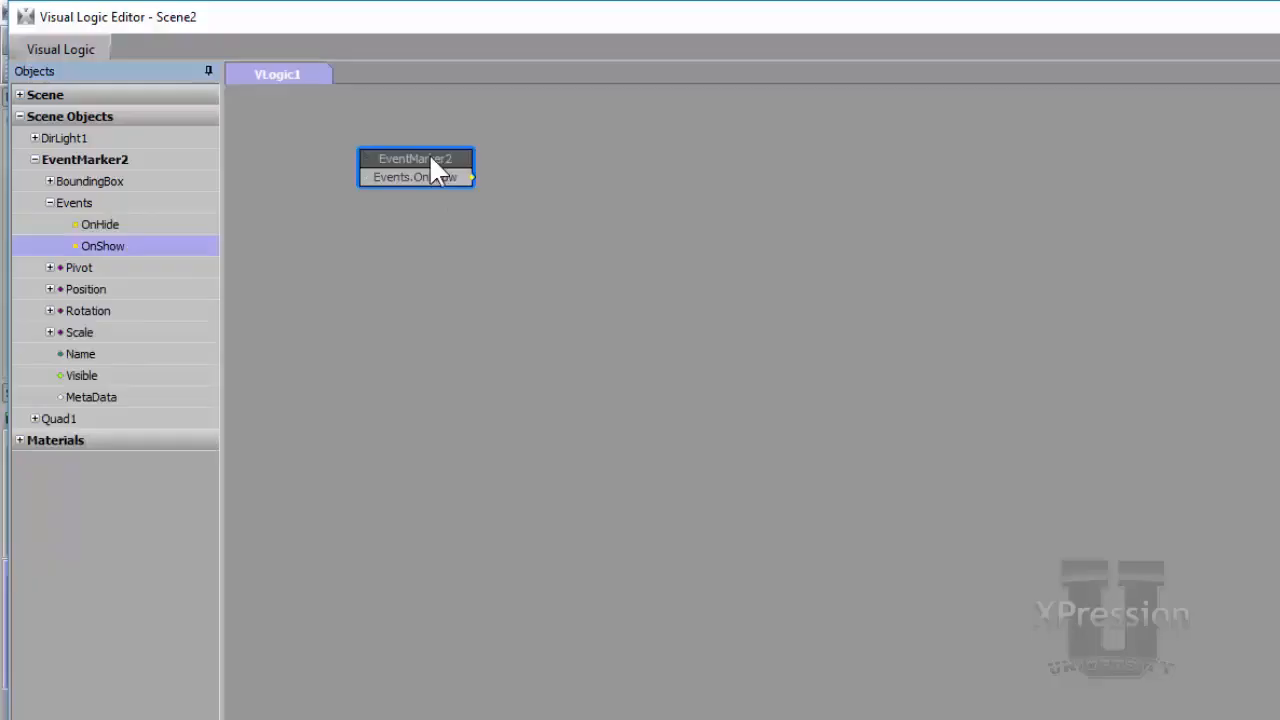
Add the FADE scene director's Play action to the visual logic and connect EventMarker2's OnShow event to it
left_click(19, 95)
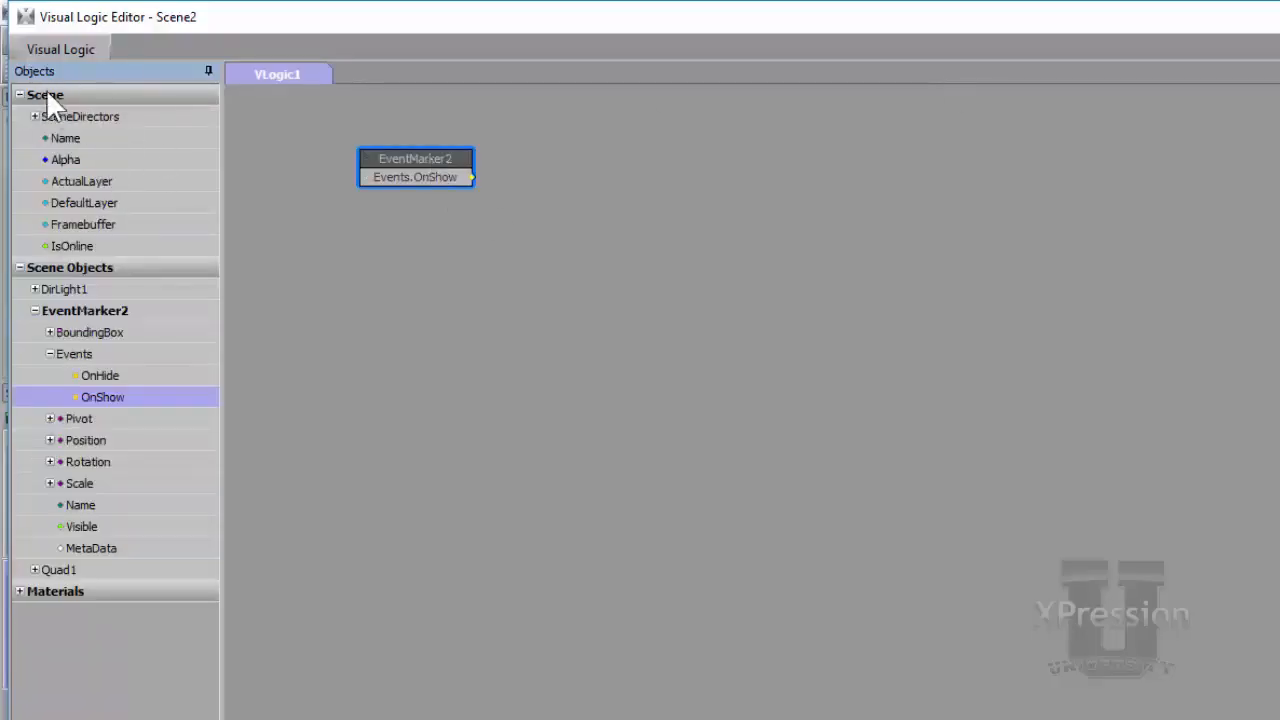
left_click(35, 116)
left_click(50, 138)
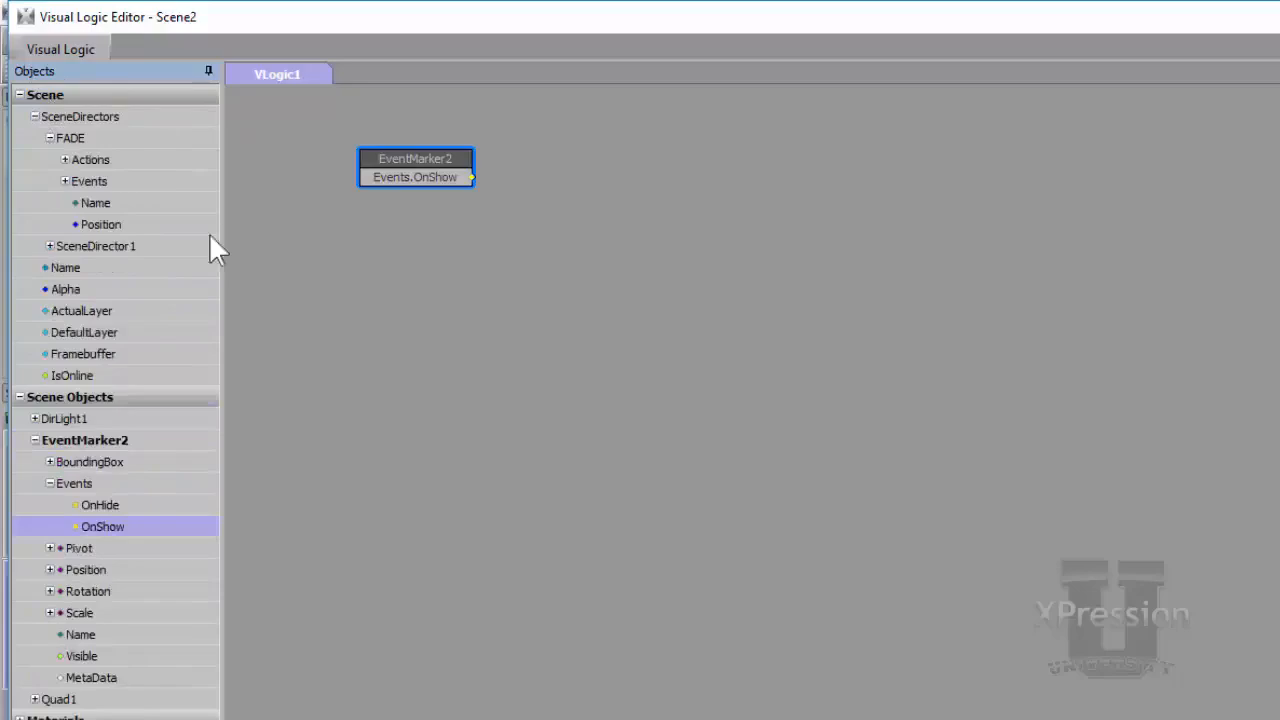
left_click(66, 182)
left_click(133, 155)
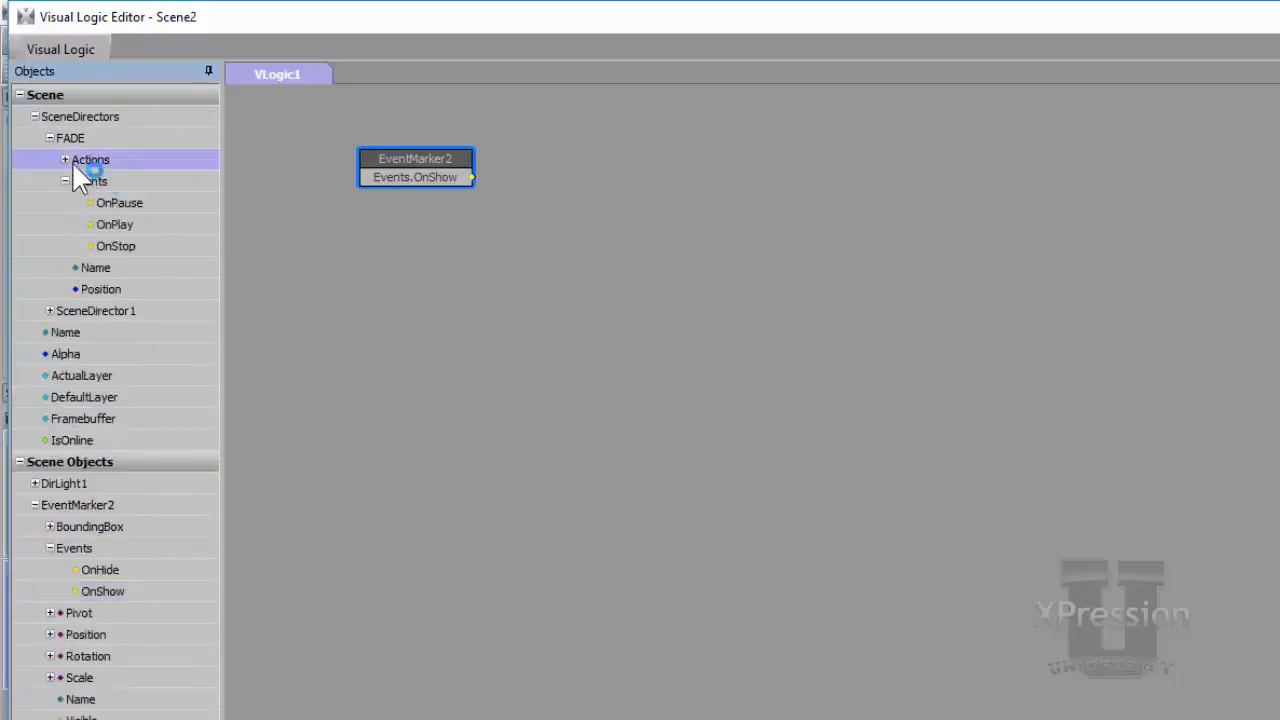
left_click(66, 160)
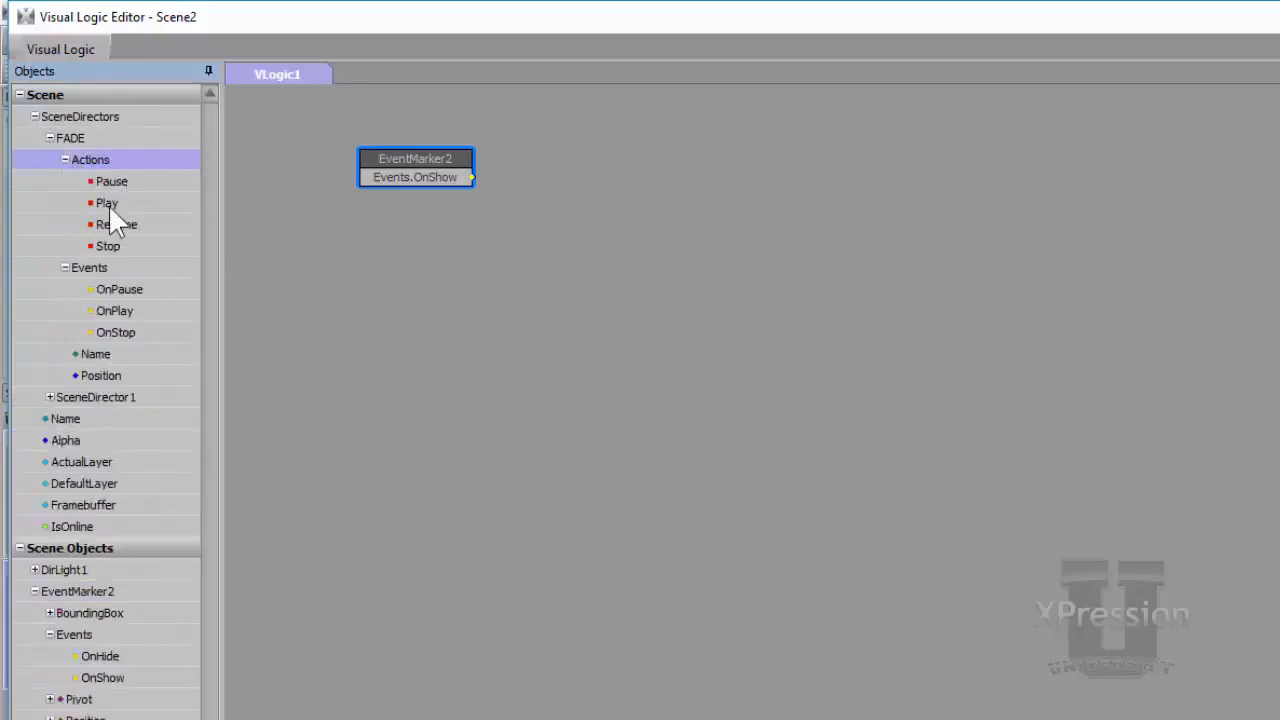
left_click_drag(108, 205, 292, 168)
left_click_drag(582, 153, 582, 153)
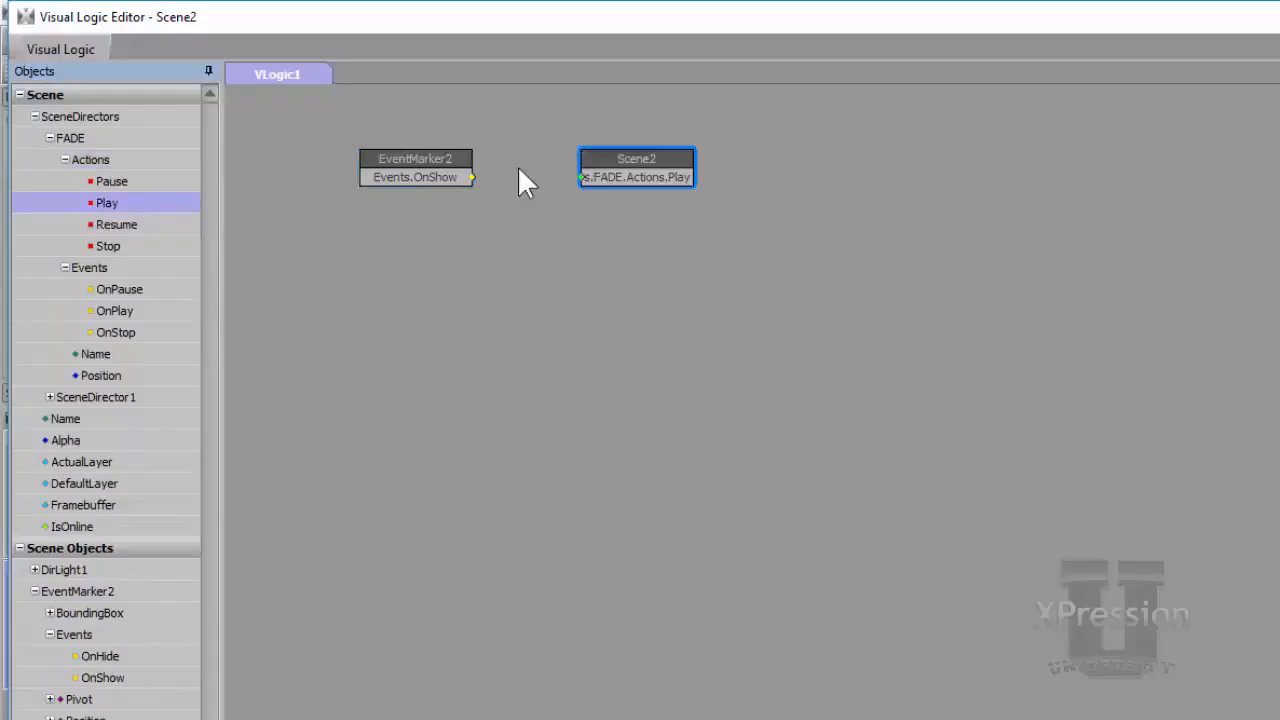
left_click_drag(473, 175, 582, 177)
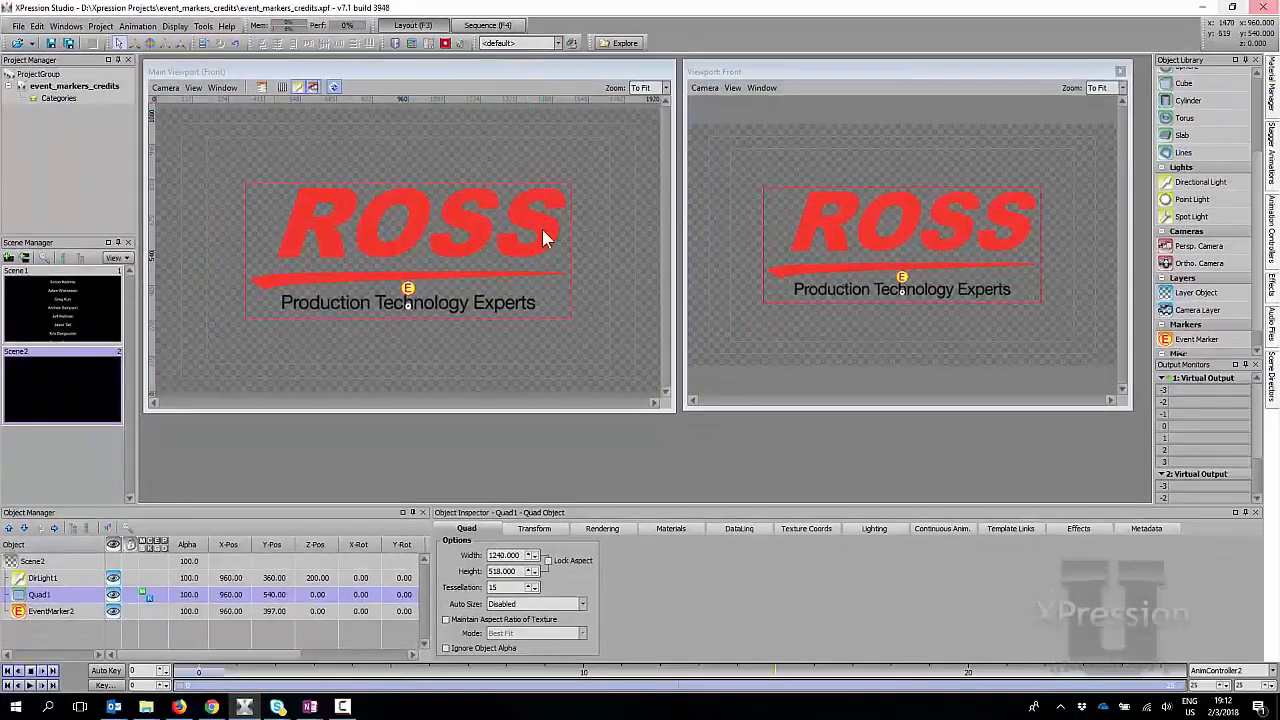
Play the Group 2 roll from the sequencer to check that the event marker triggers the logo fade, and close the output
left_click(487, 25)
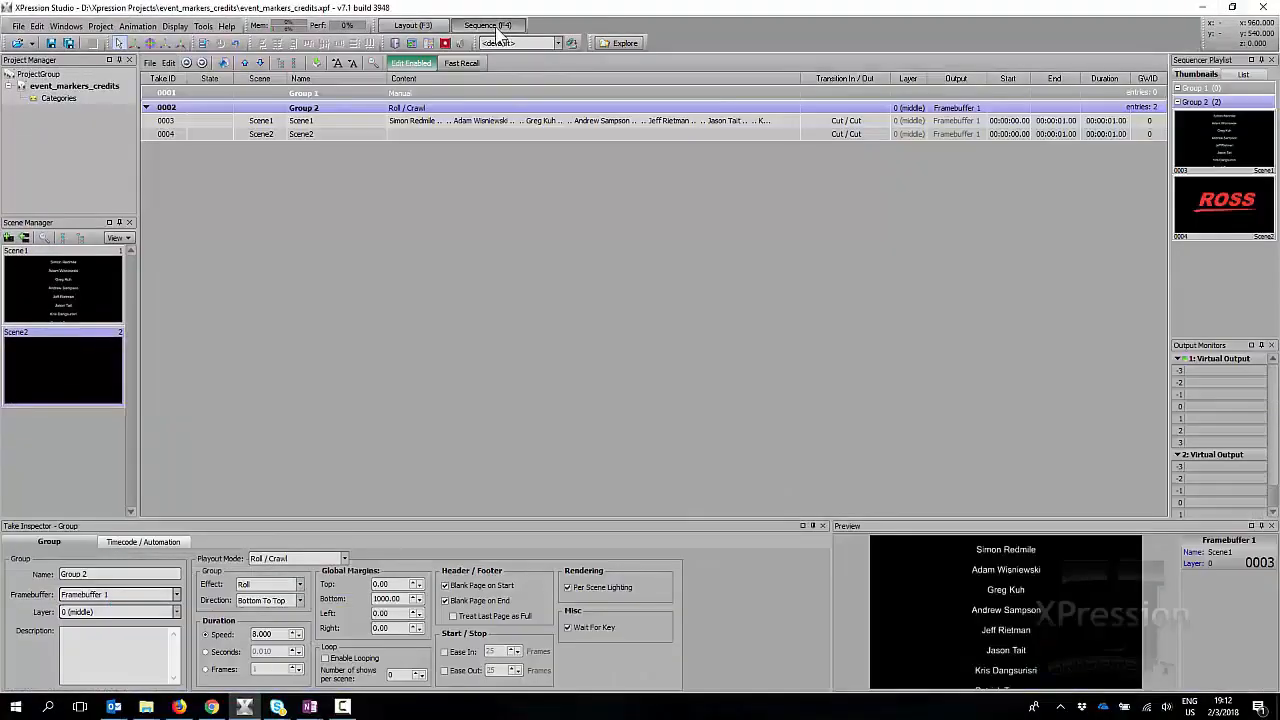
key("F9")
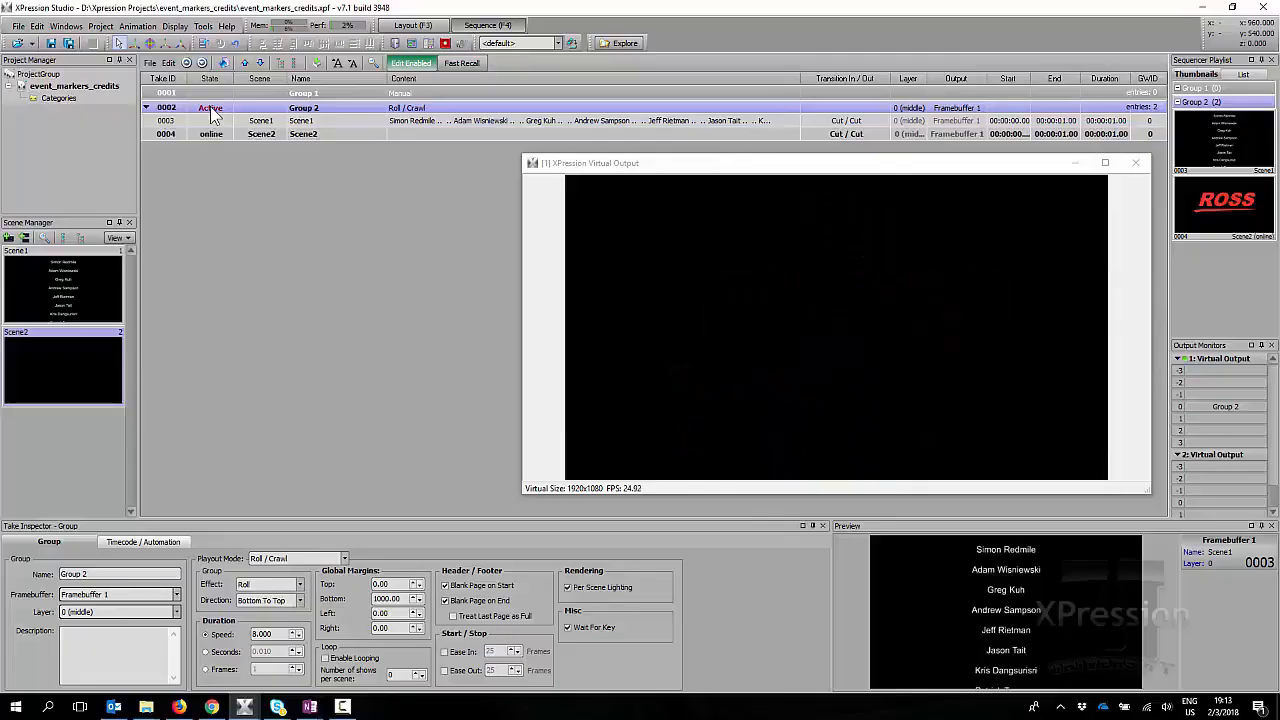
left_click(1146, 166)
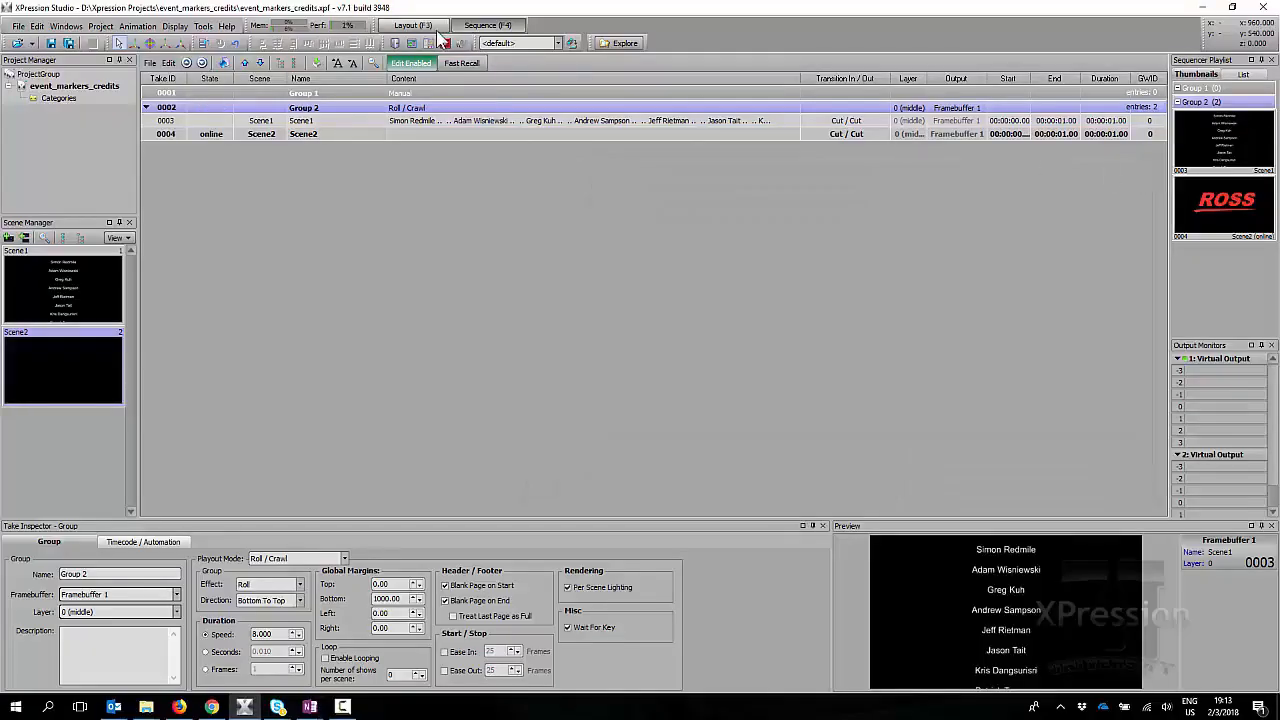
Reopen Scene2's FADE director in the layout and move its Track1 animation controller to start at frame 30
left_click(415, 28)
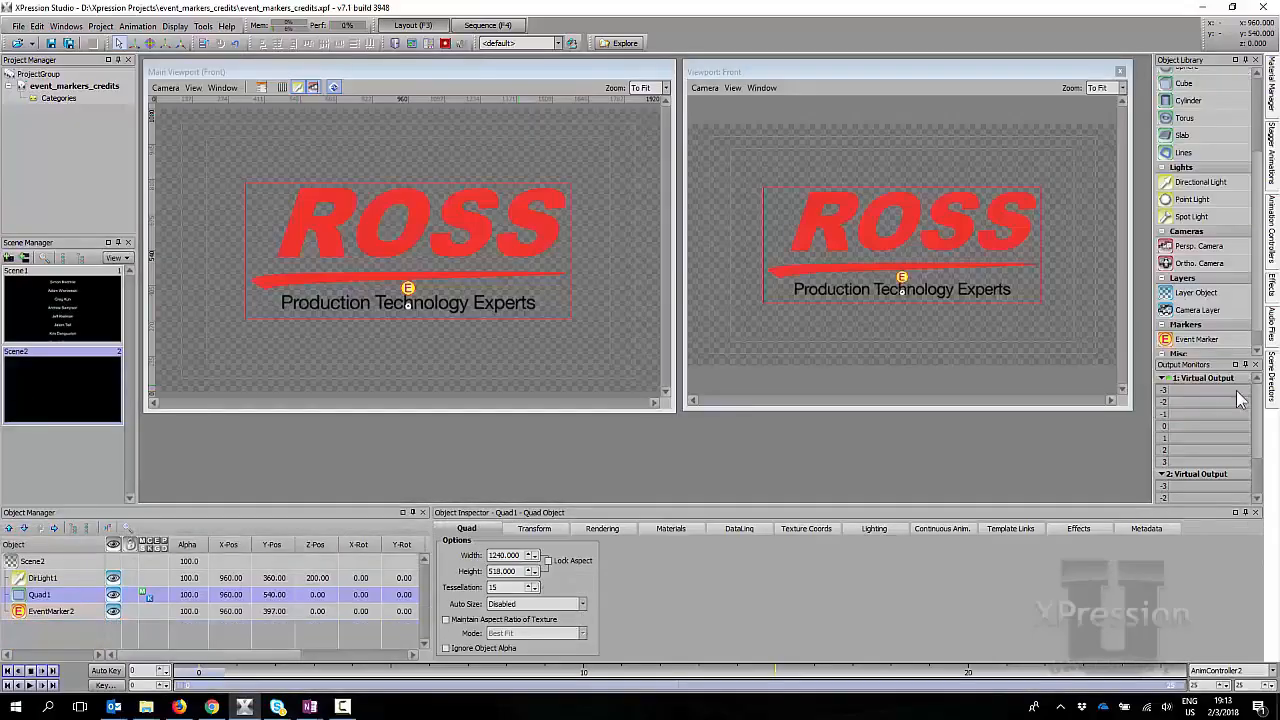
left_click(1273, 393)
double_click(1102, 103)
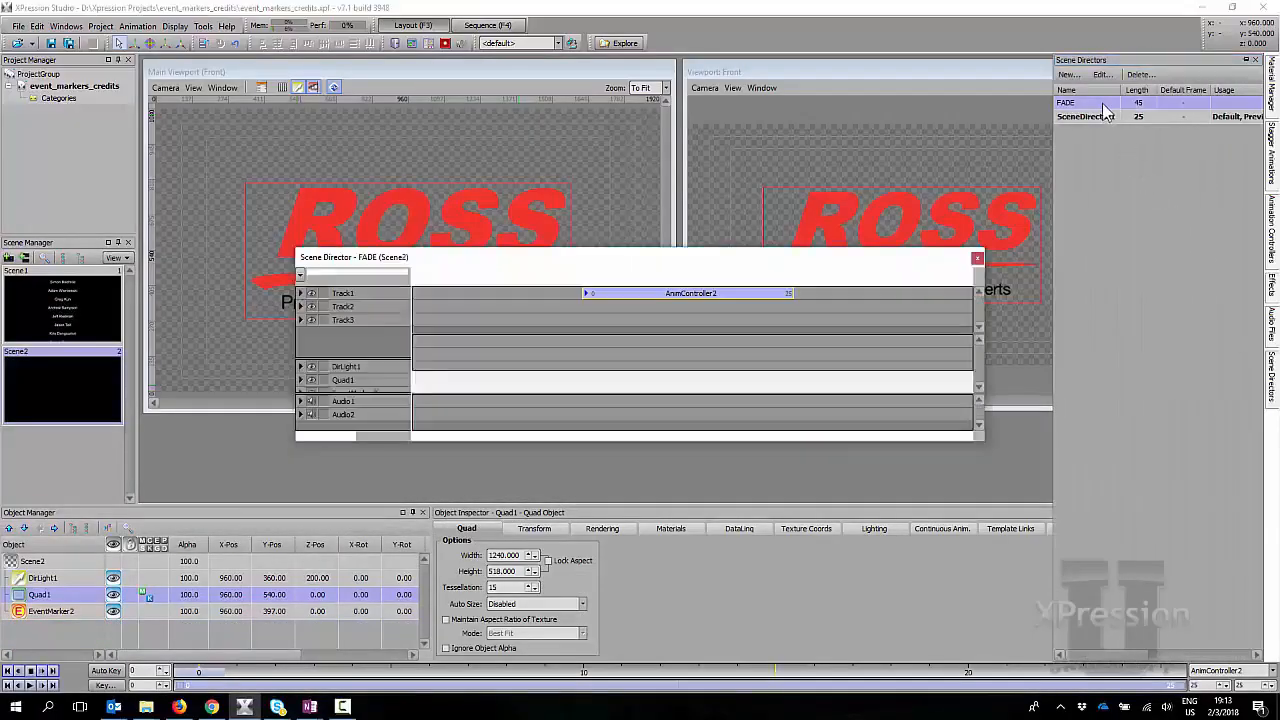
left_click_drag(613, 304, 698, 297)
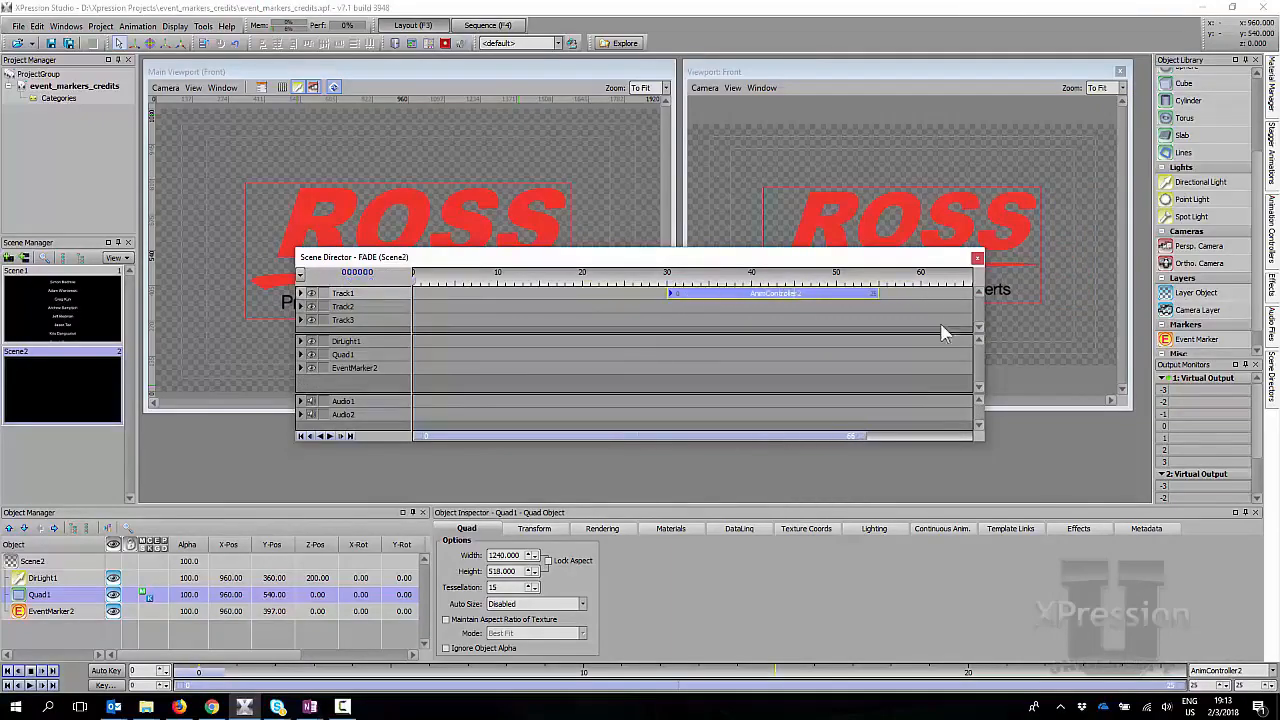
Set the preview frame of Scene2's FADE director at frame 30 and close the director
left_click(977, 258)
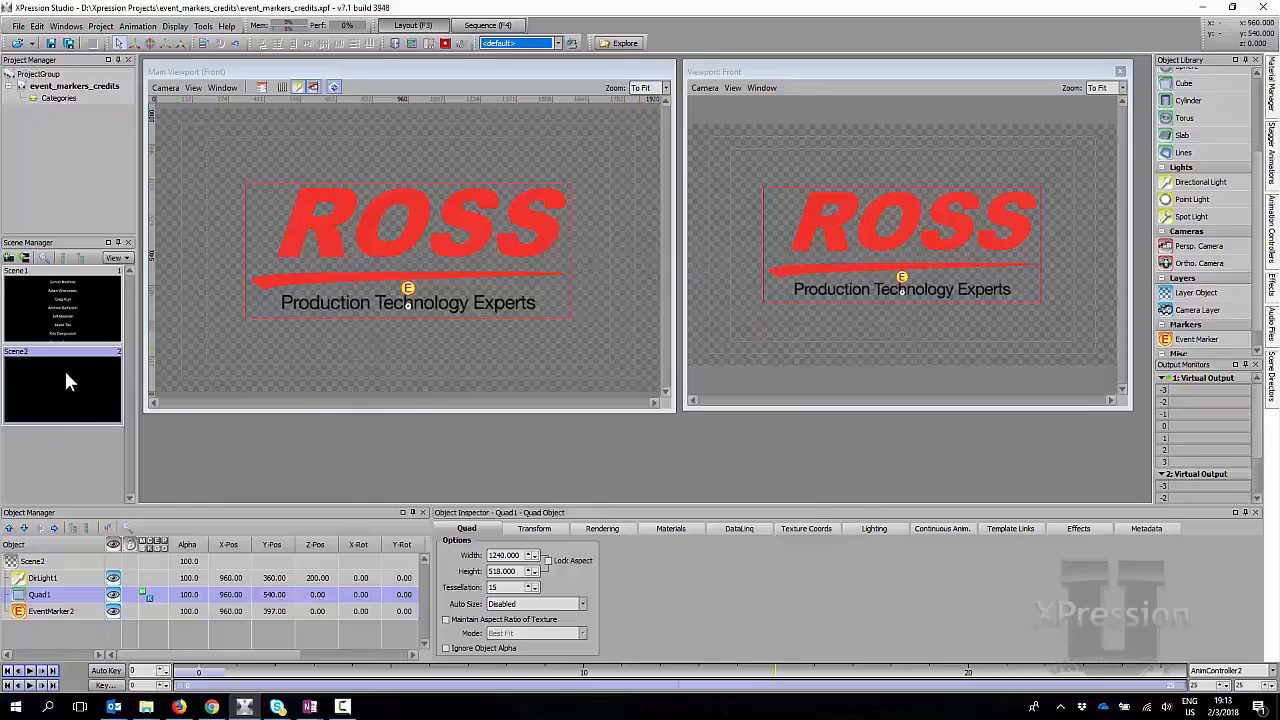
left_click(1271, 368)
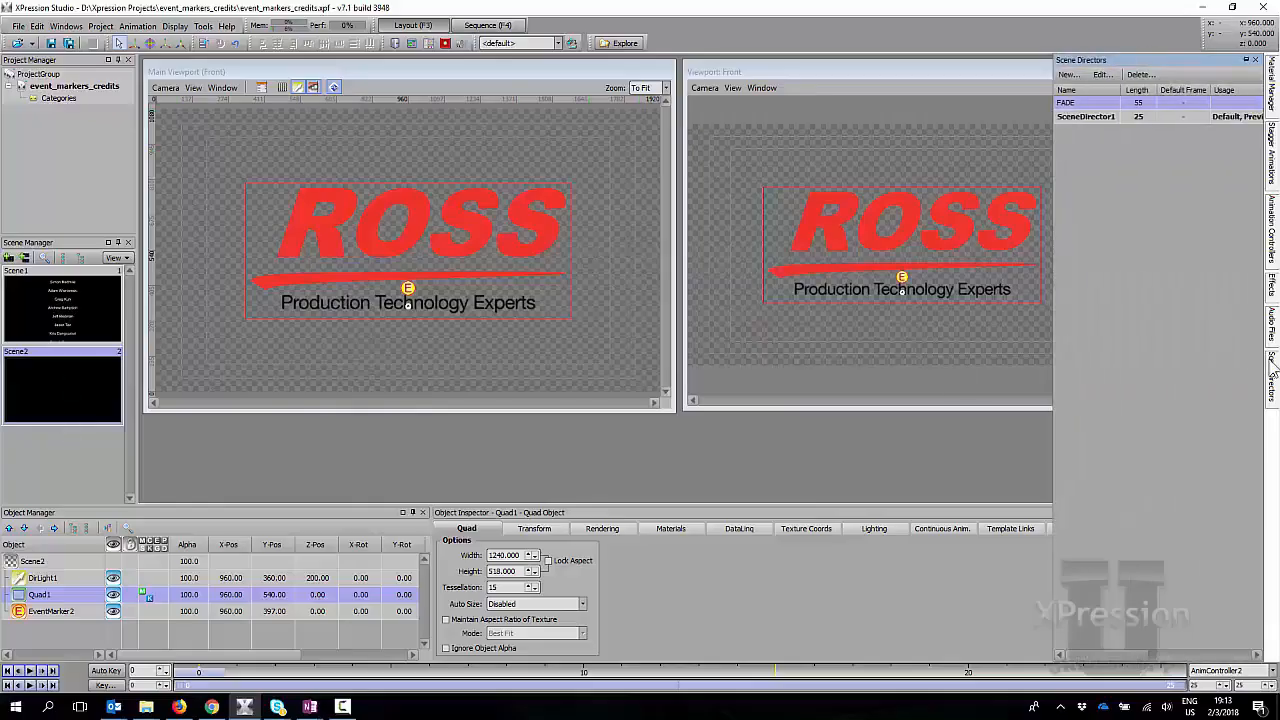
double_click(1088, 105)
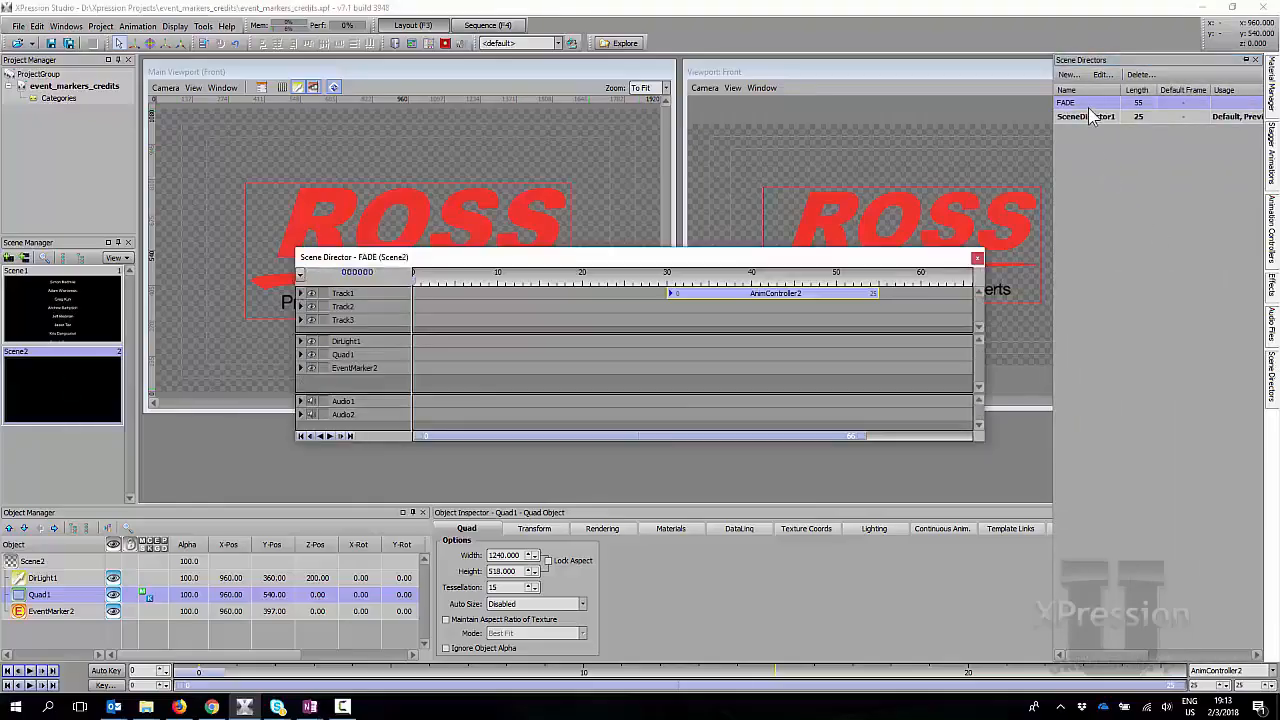
left_click_drag(632, 283, 666, 285)
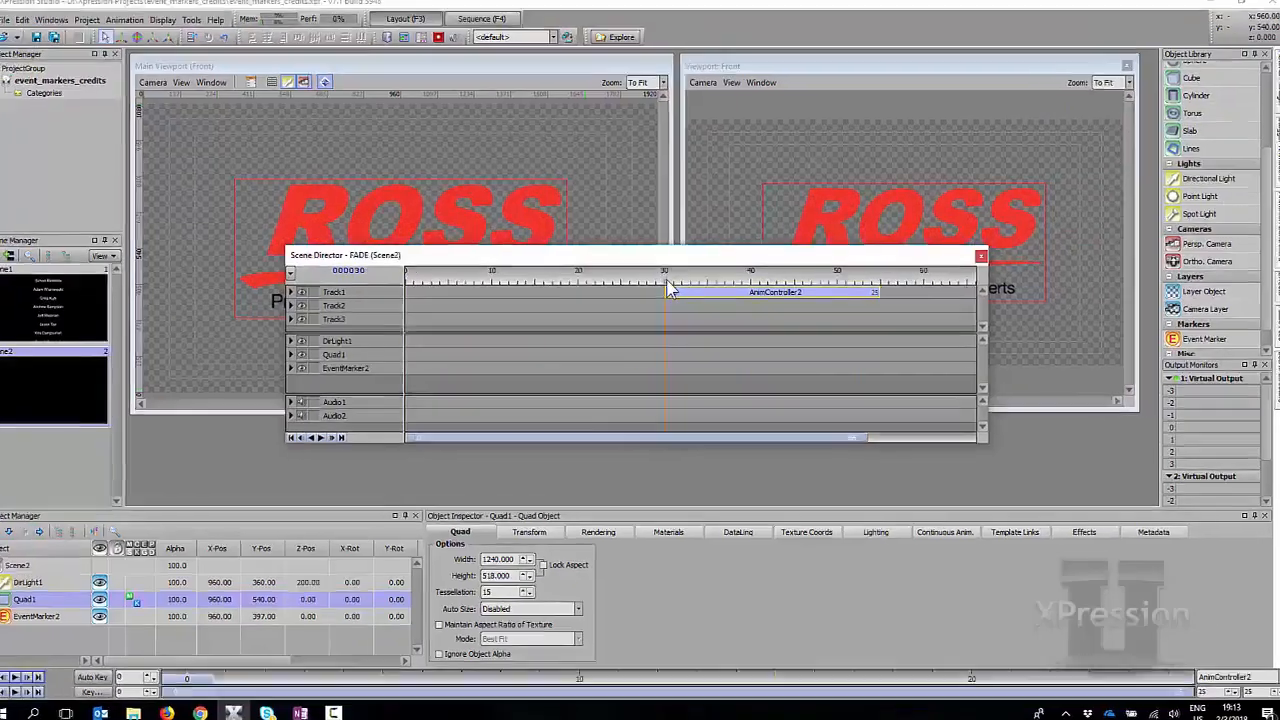
right_click(669, 283)
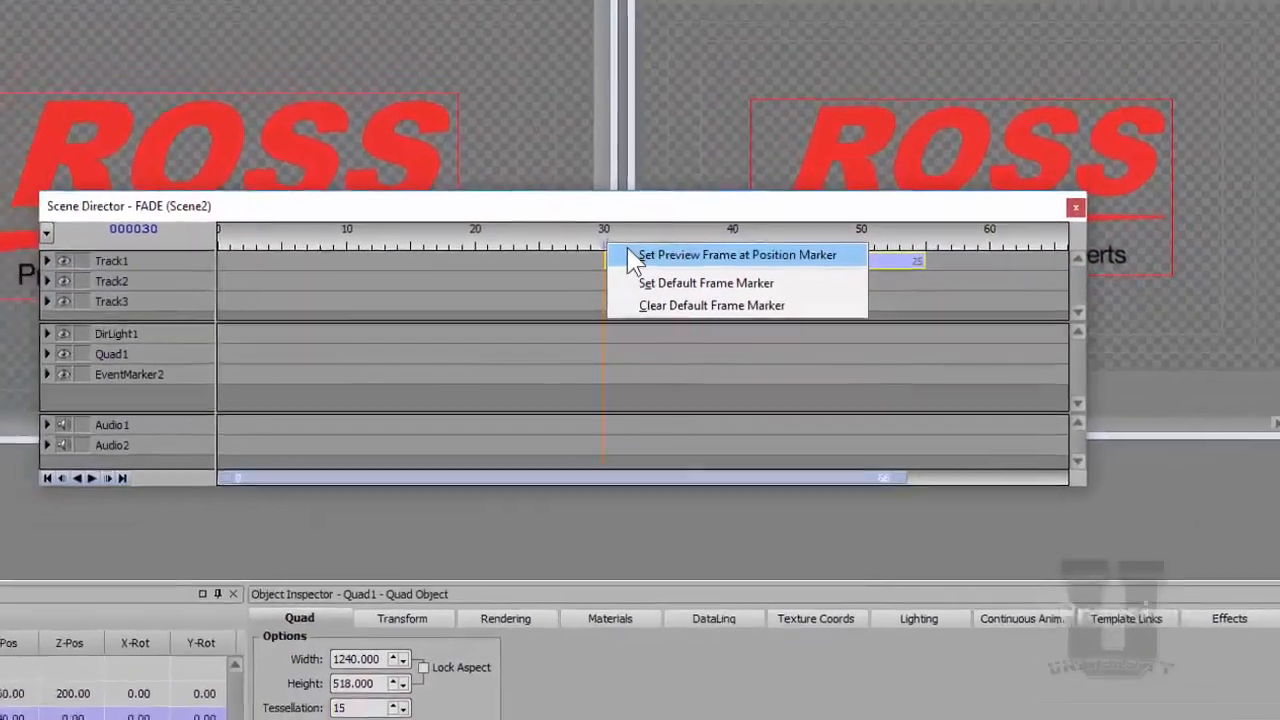
left_click(660, 250)
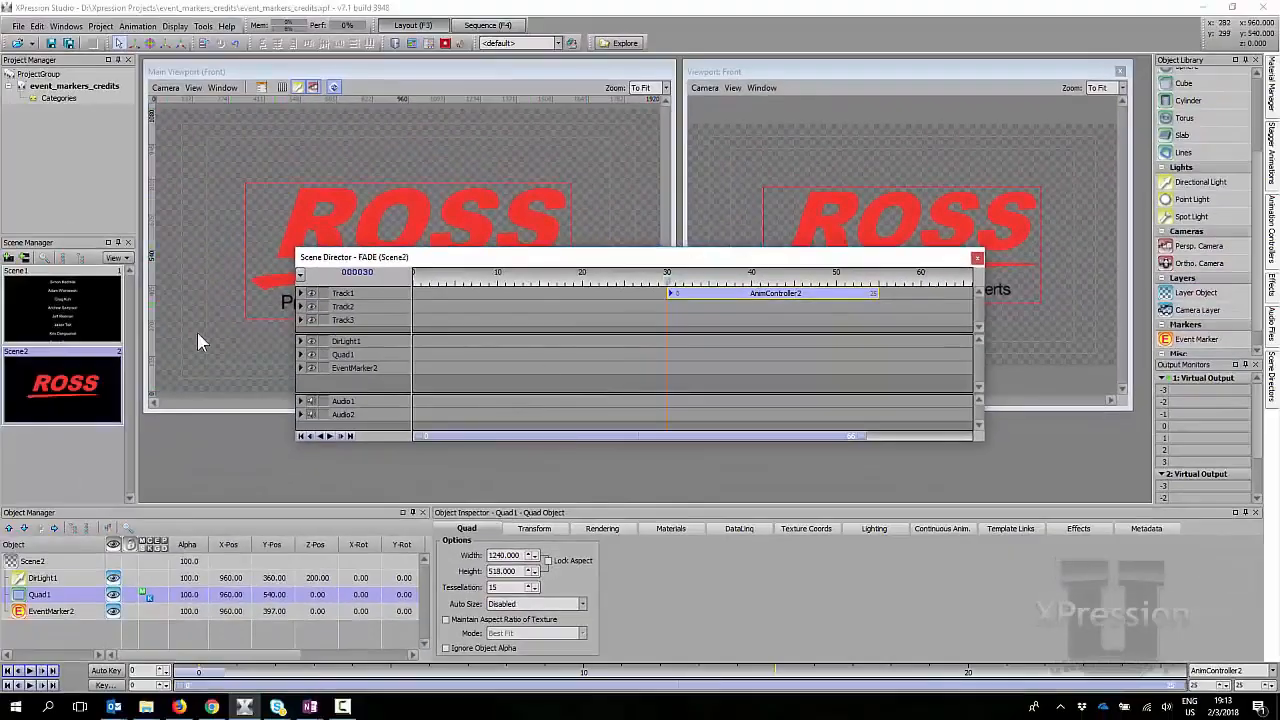
left_click(977, 258)
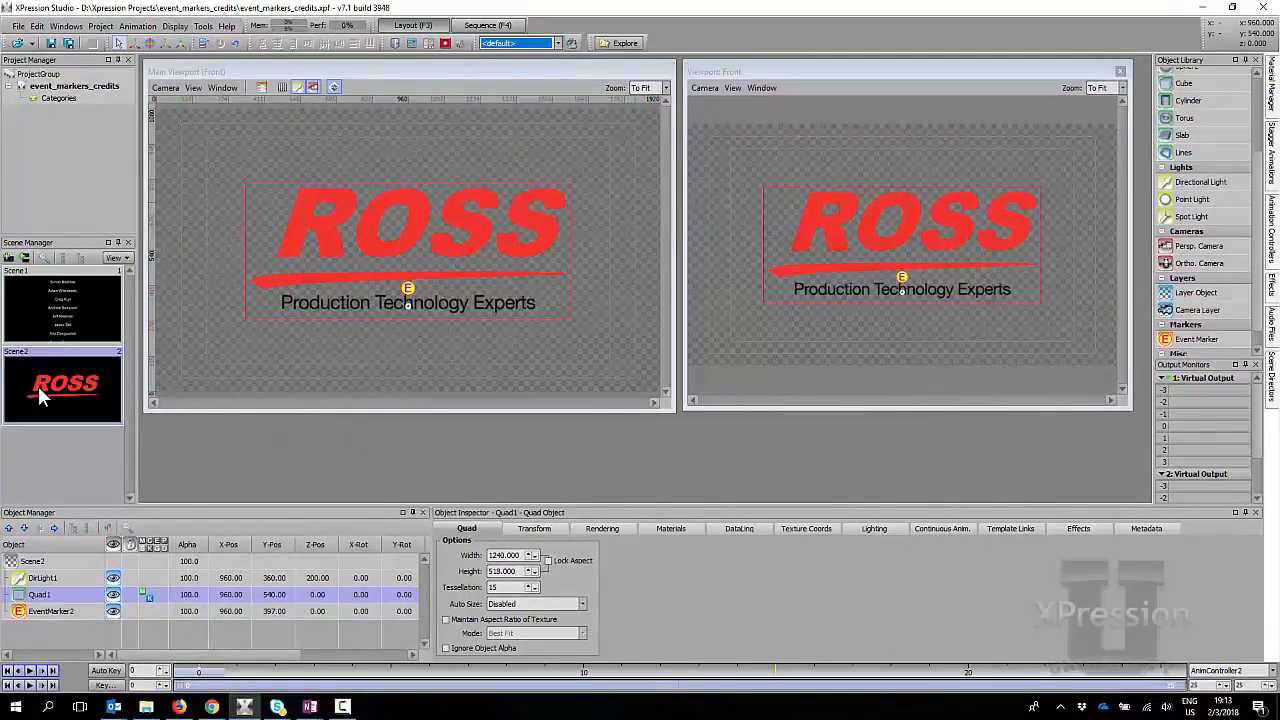
Play the Group 2 roll from the sequencer to check the delayed logo fade, and close the output
left_click(488, 25)
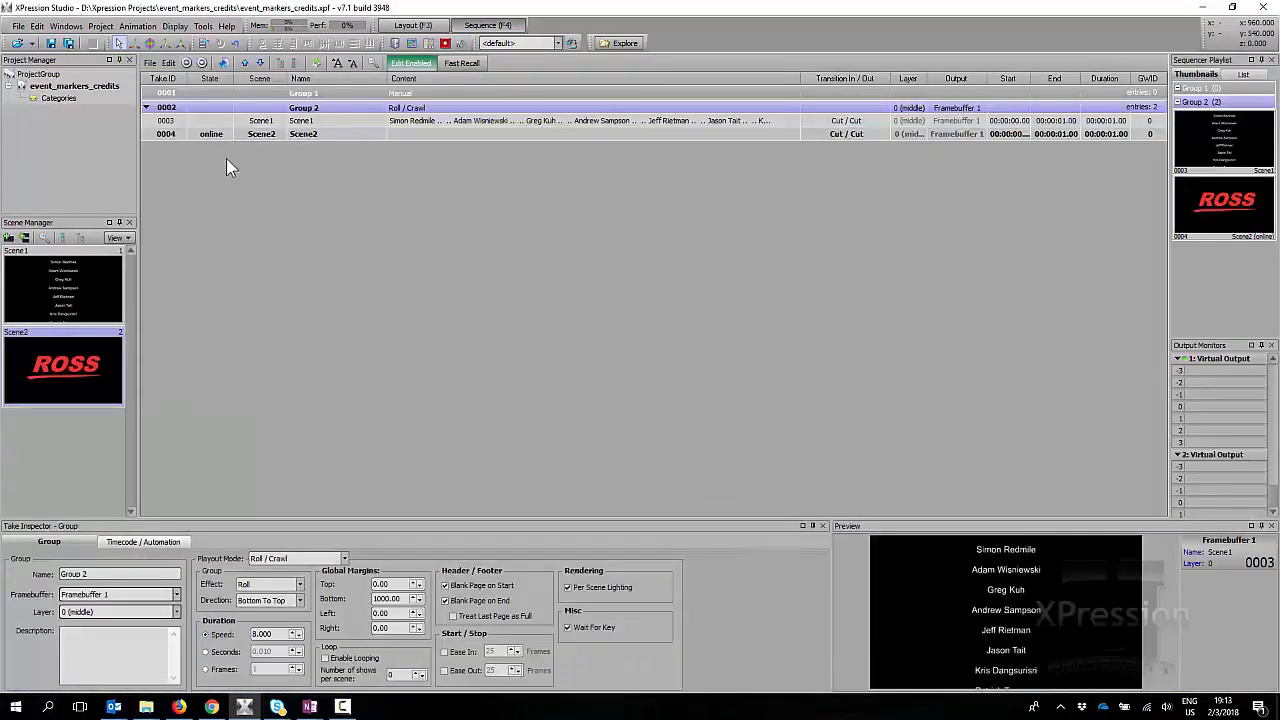
left_click(214, 120)
double_click(212, 105)
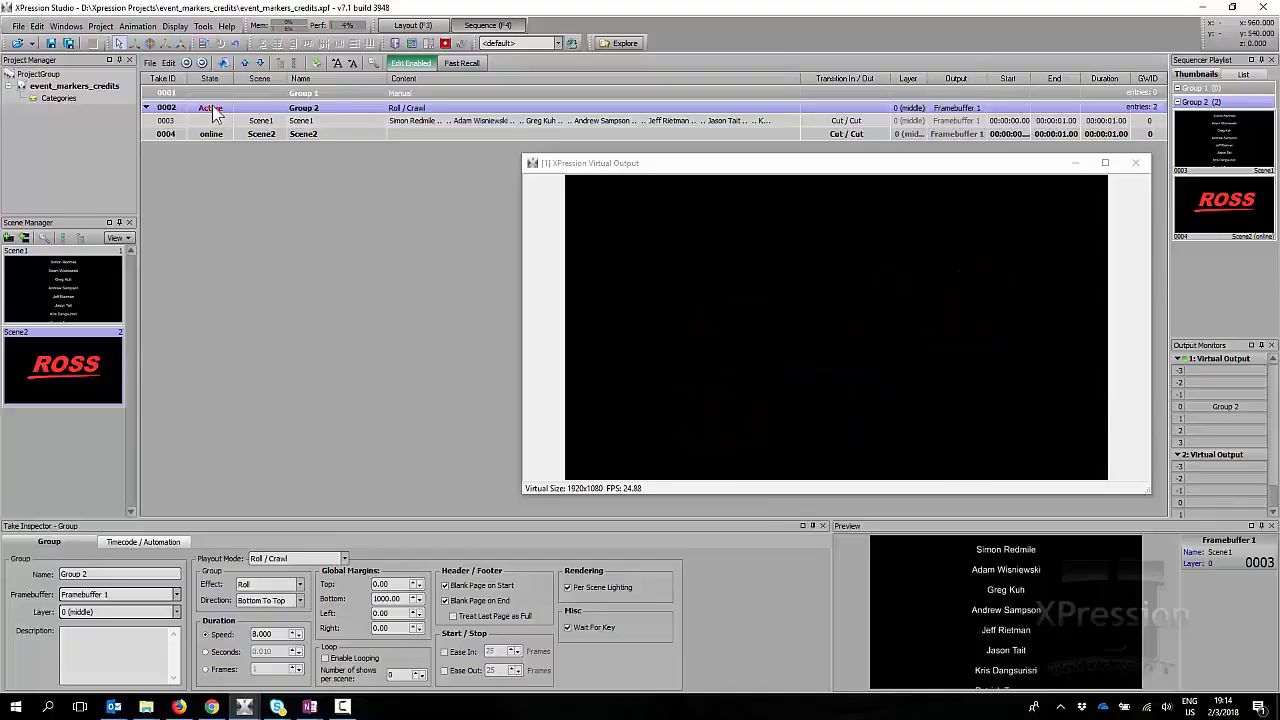
left_click(1136, 163)
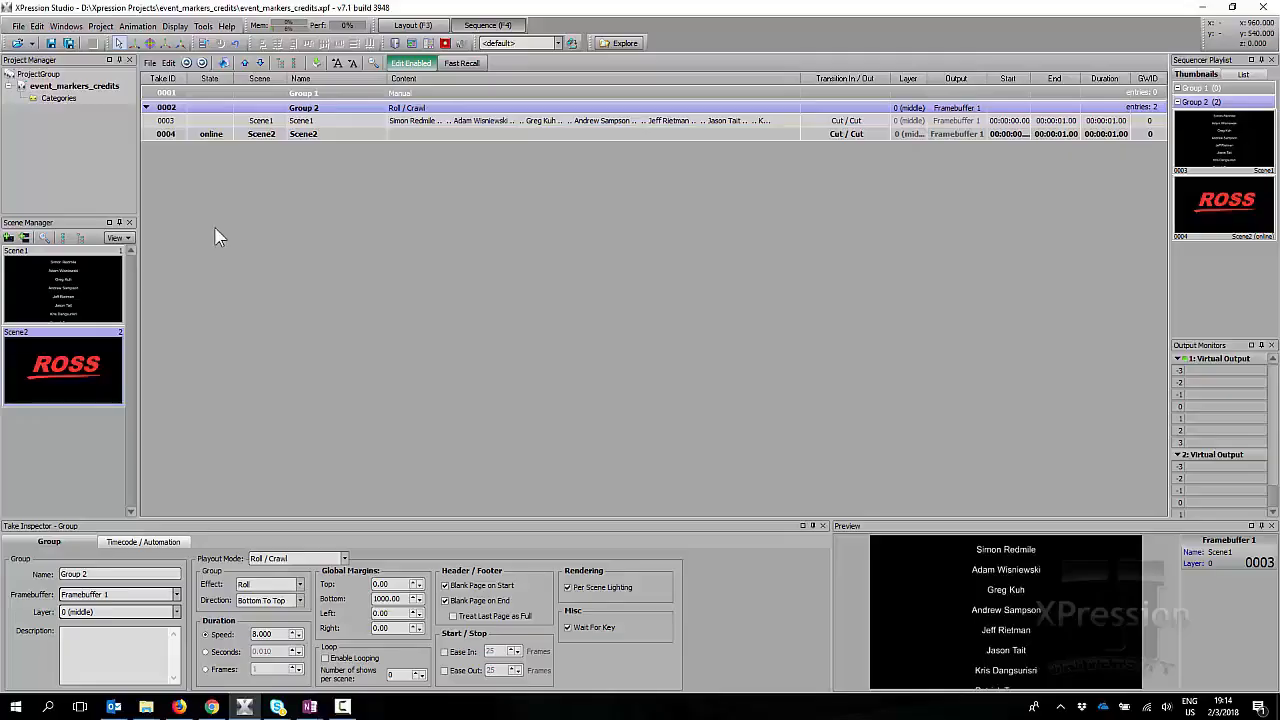
Add a second Scene1 take before Scene2 in Group 2, play the longer roll, and close the output
left_click_drag(83, 286, 216, 134)
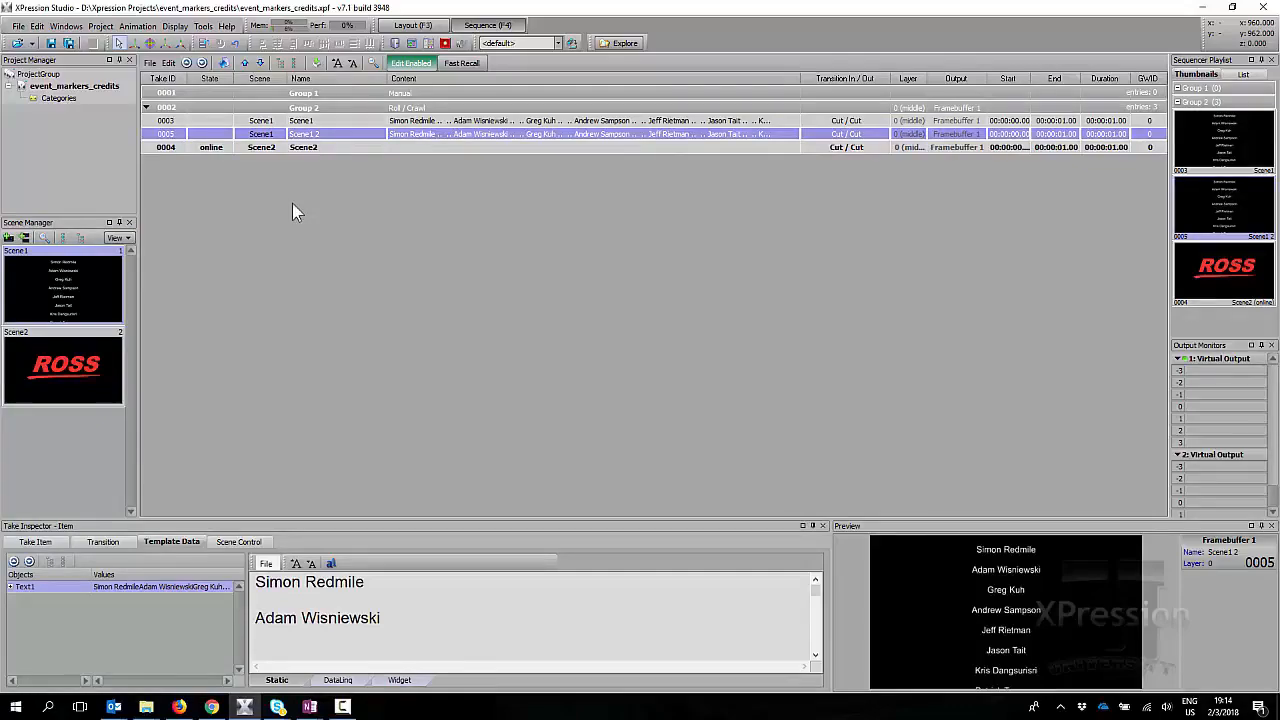
double_click(208, 105)
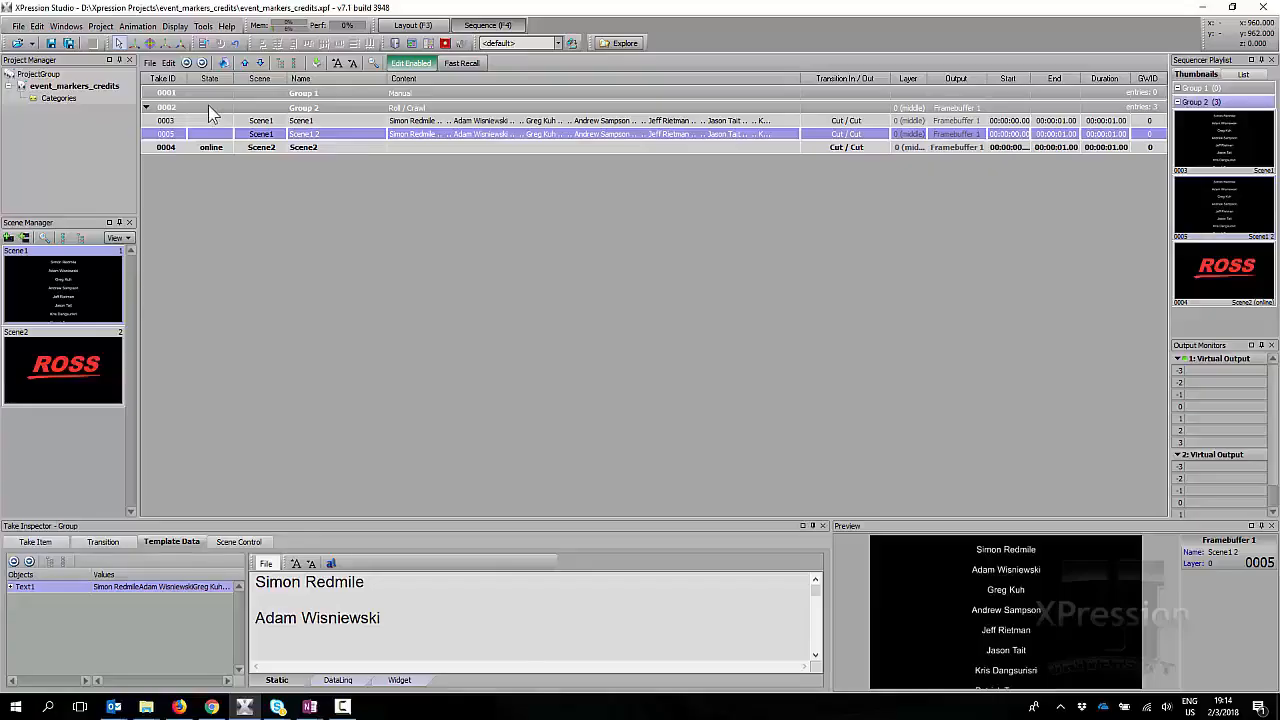
key("space")
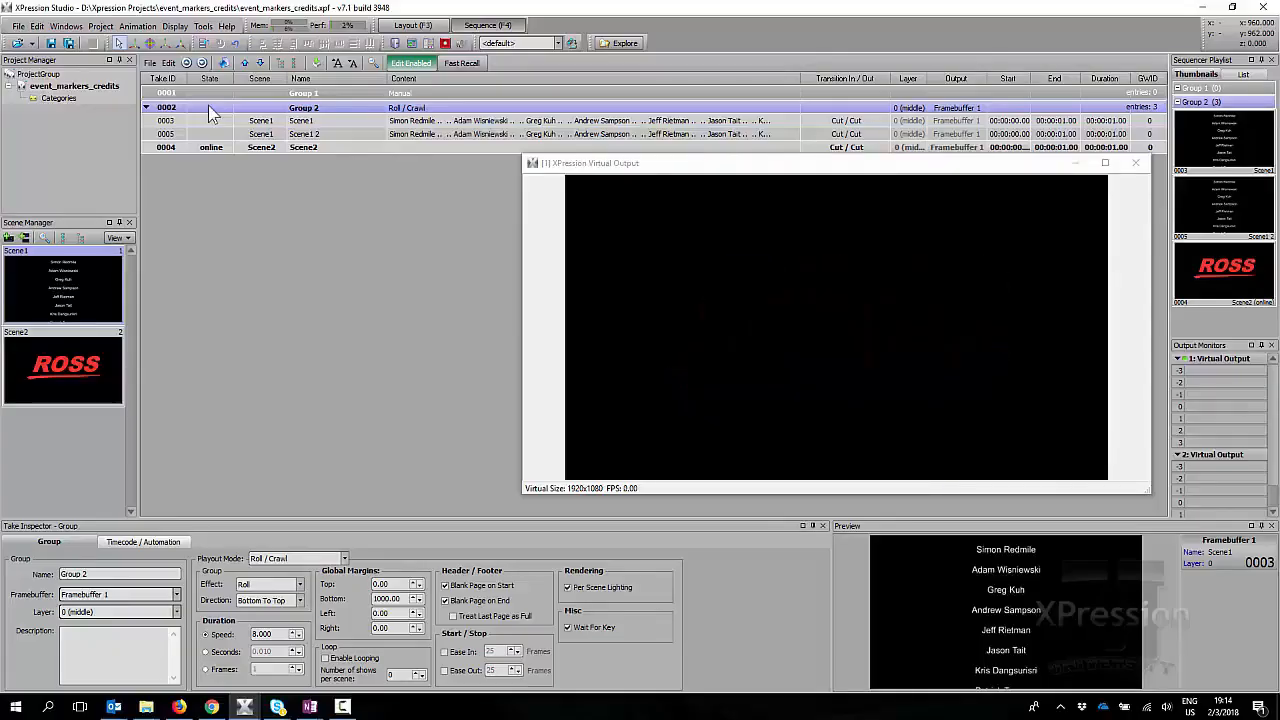
left_click(1137, 165)
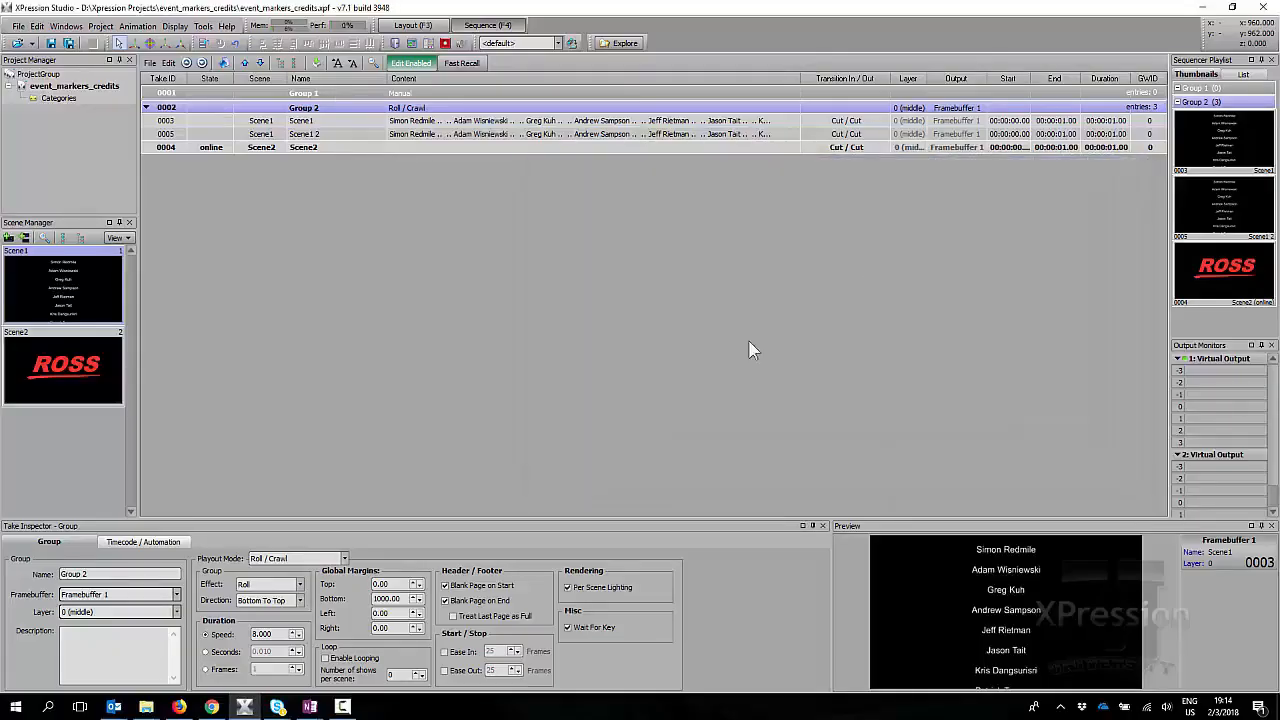
Set the bottom global margin of Group 2 to 100
left_click(404, 598)
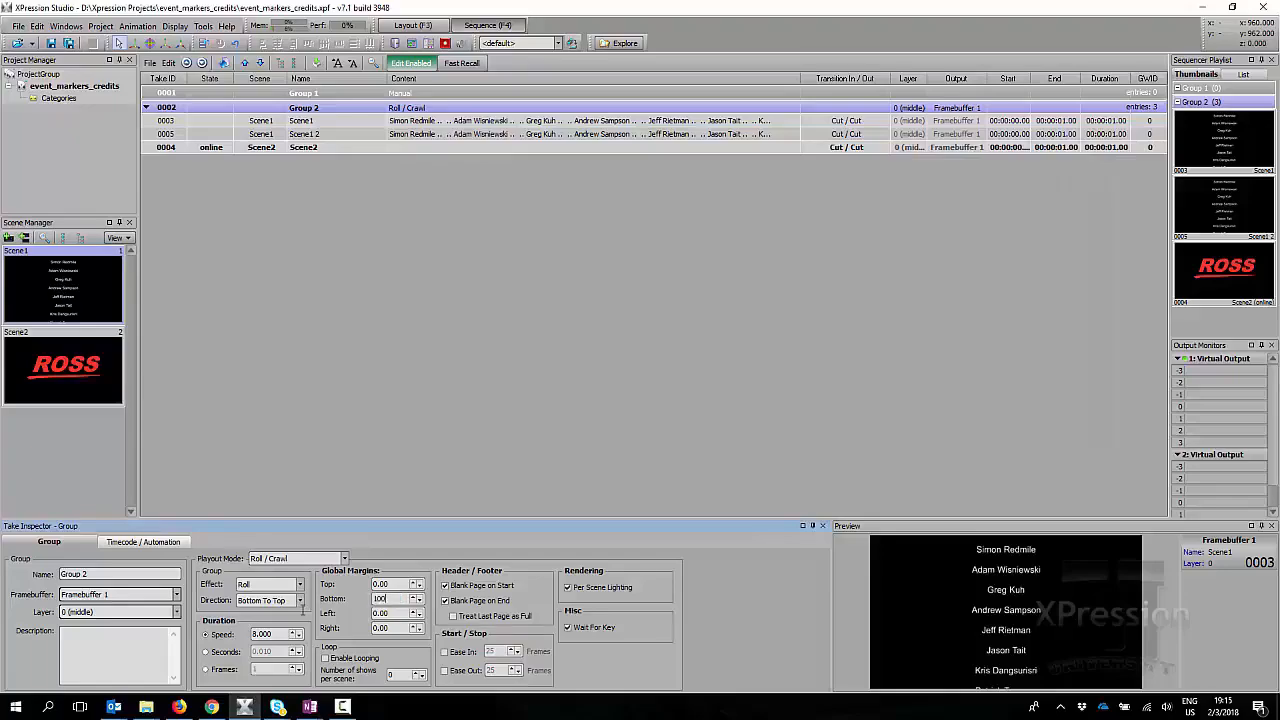
Add a cylinder to Scene2 in the layout and move it above the logo to a Y position of 1090
left_click(424, 27)
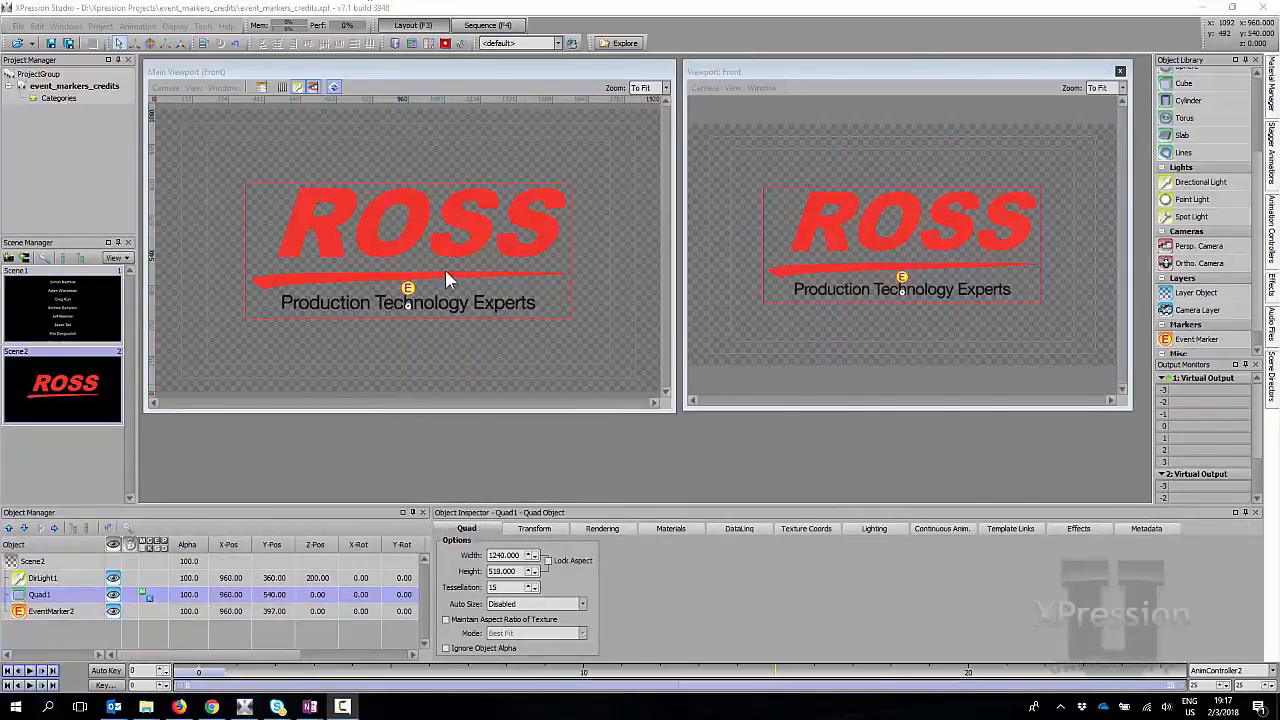
double_click(1188, 101)
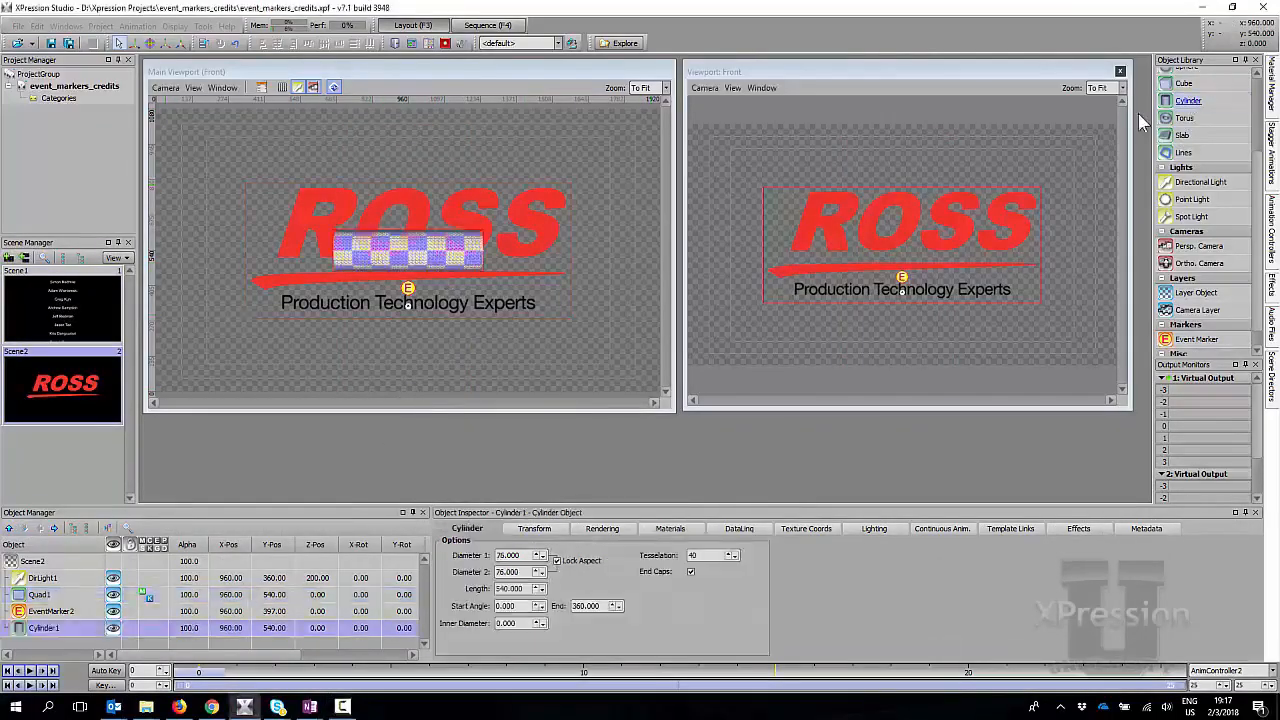
left_click(534, 529)
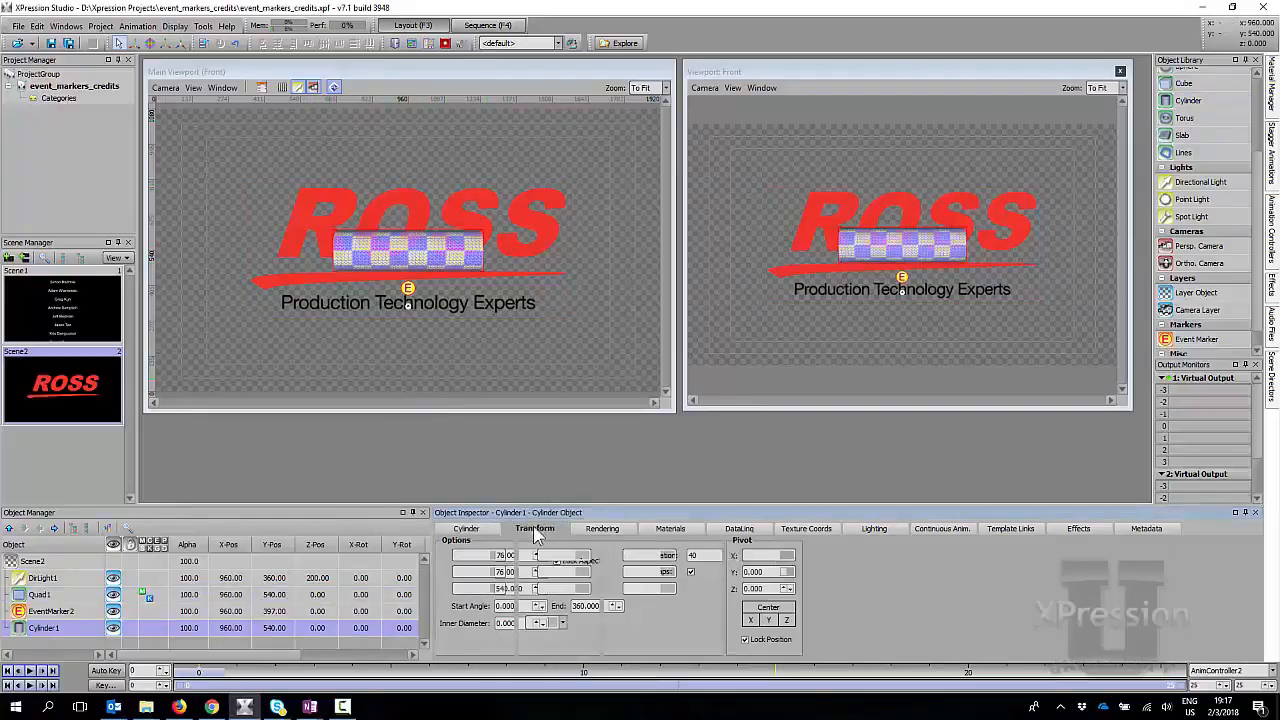
left_click_drag(555, 572, 555, 496)
left_click_drag(468, 572, 468, 481)
Play the Group 2 roll from the sequencer to check the spacing between the credits and the logo
left_click(487, 25)
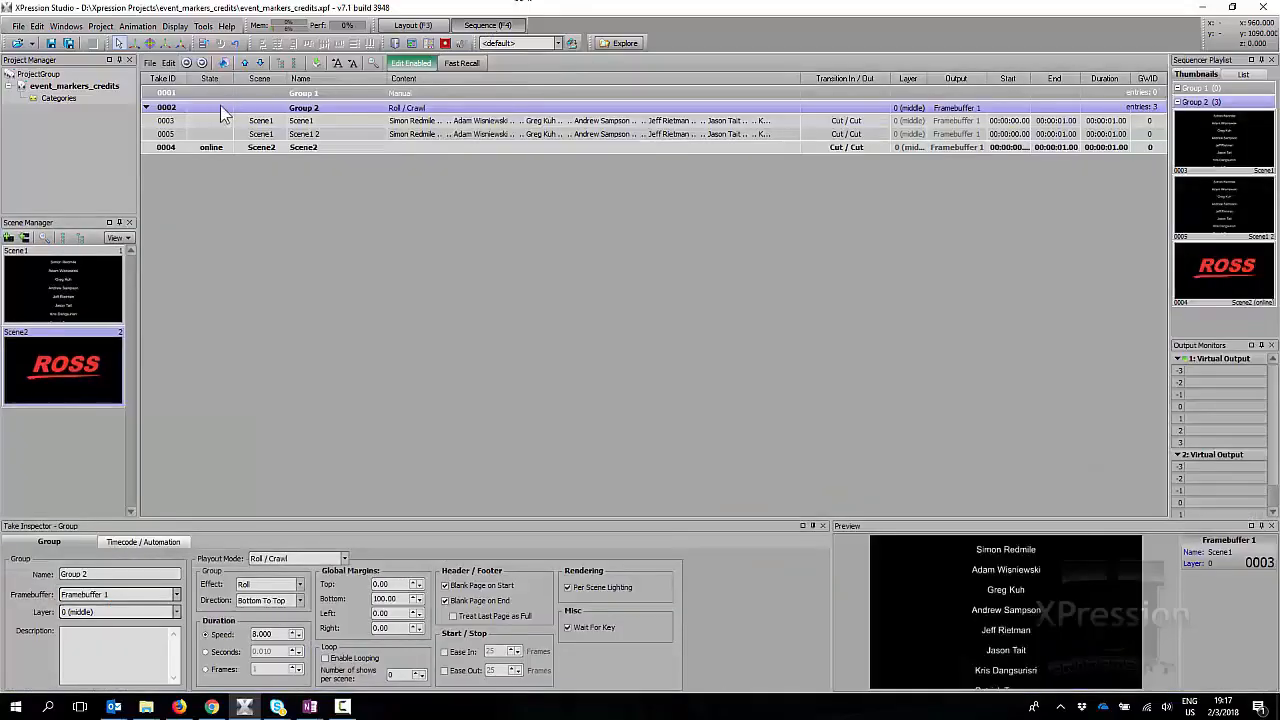
double_click(209, 107)
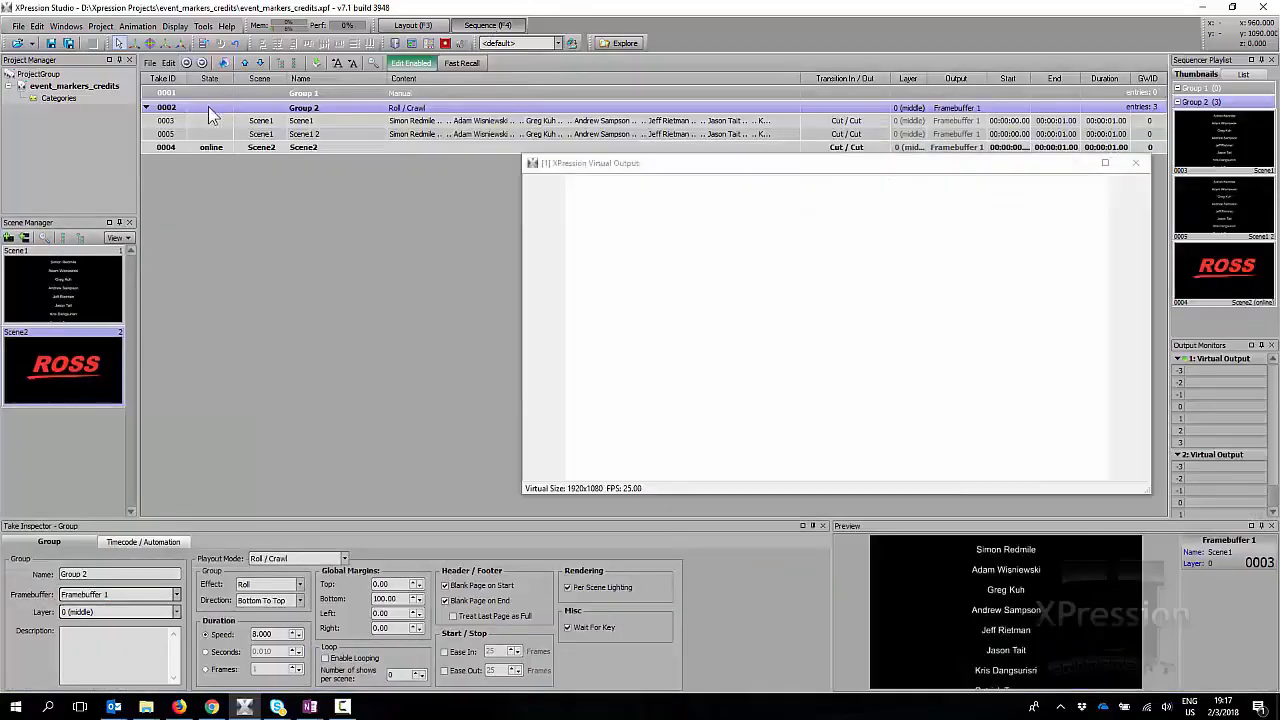
key("space")
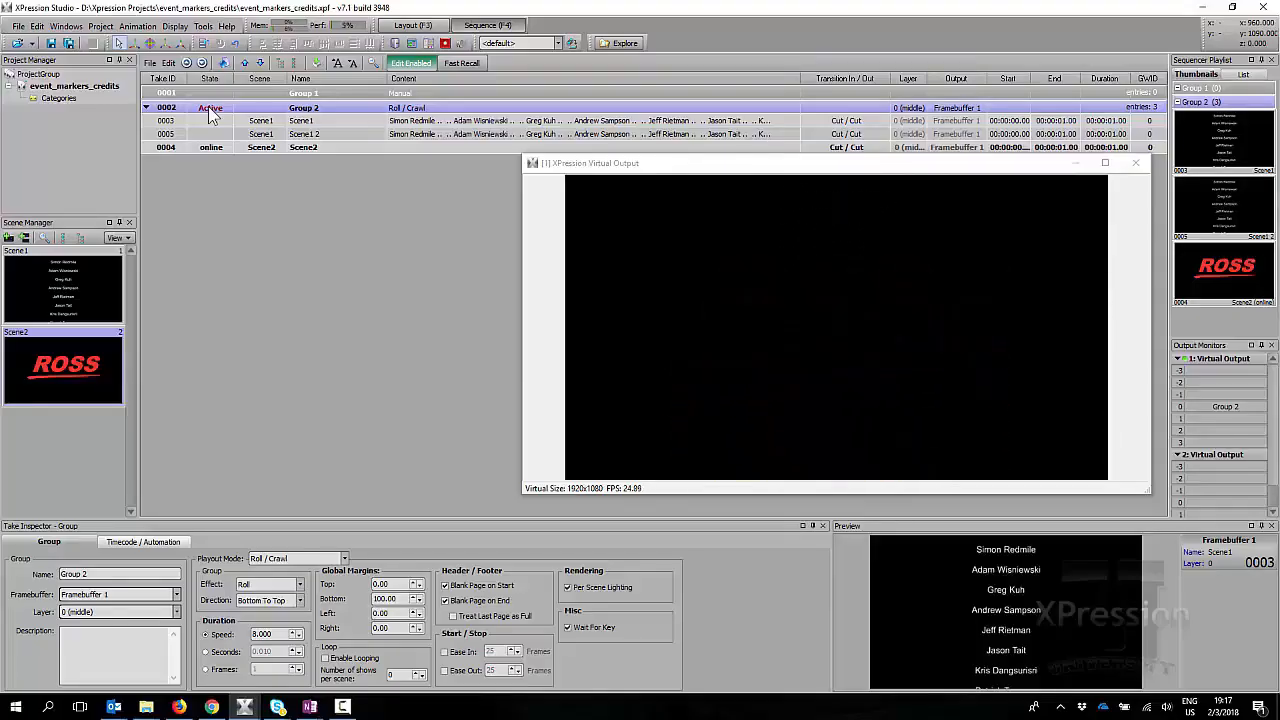
key("F10")
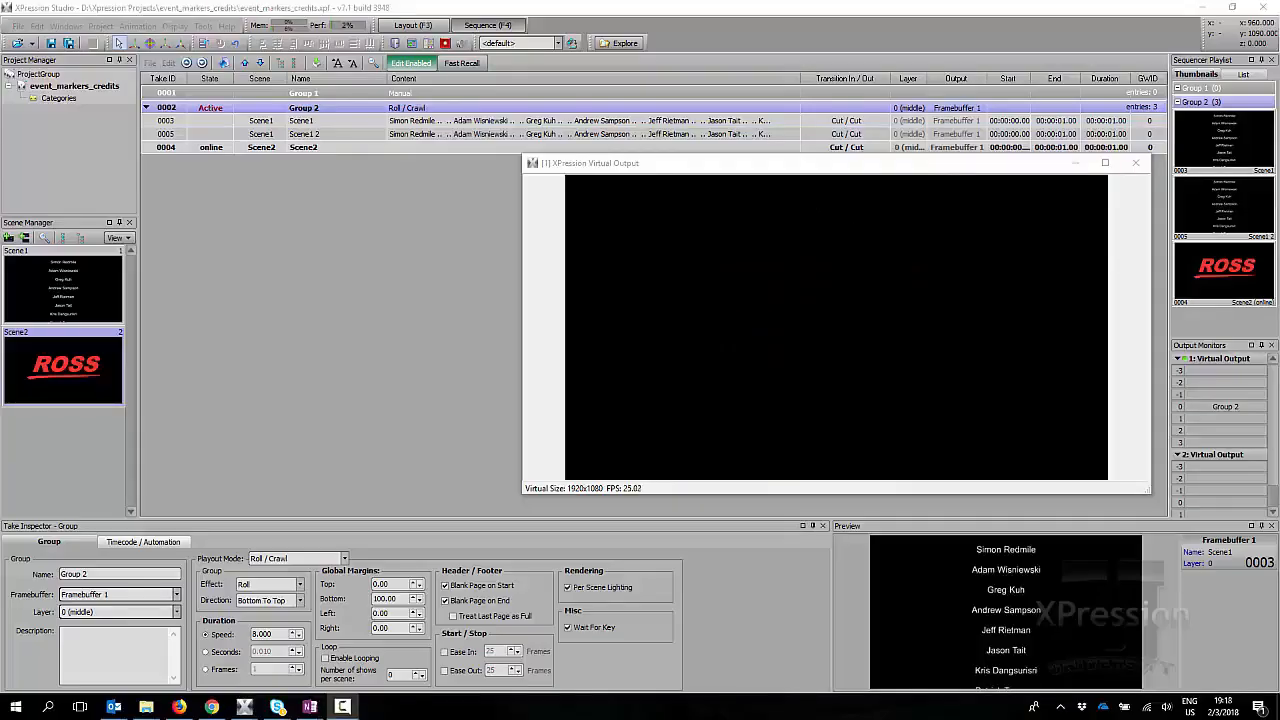